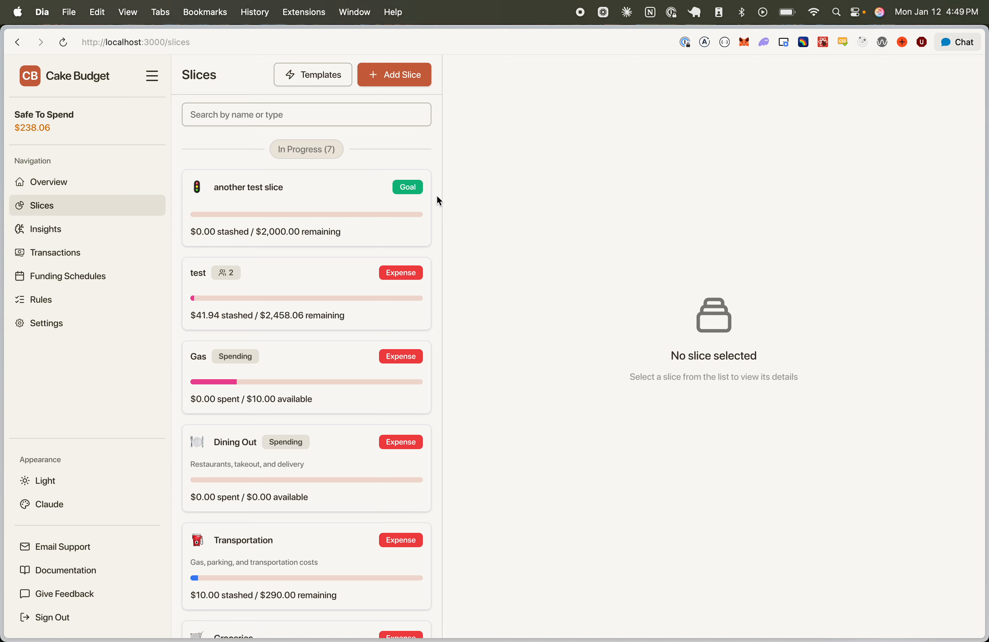
# - Look through the slice list and examine the details of the Gas and Emergency Fund slices
pyautogui.scroll(-5, 437, 197)
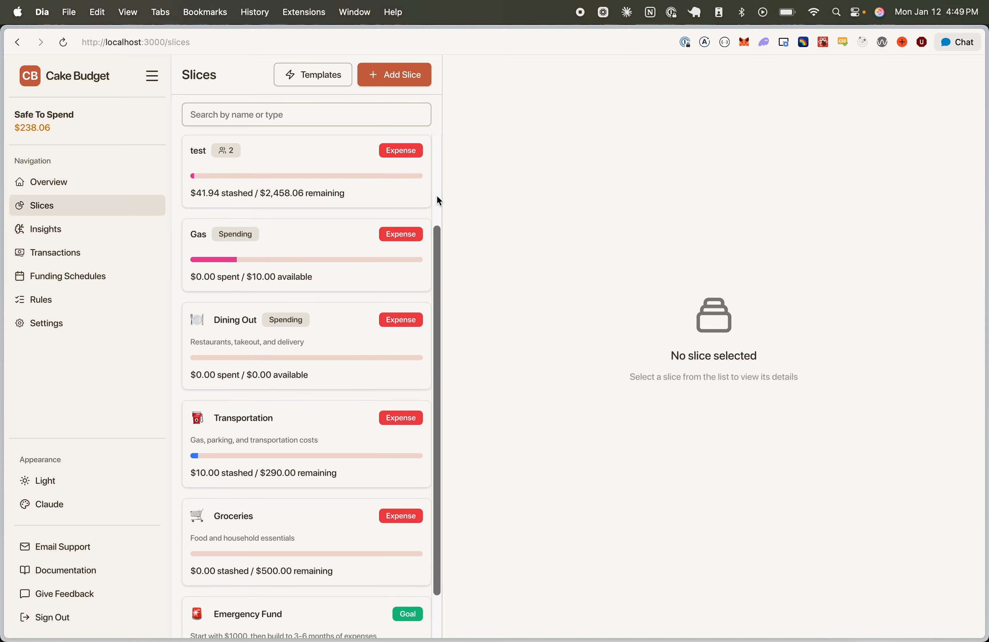
pyautogui.scroll(5, 437, 197)
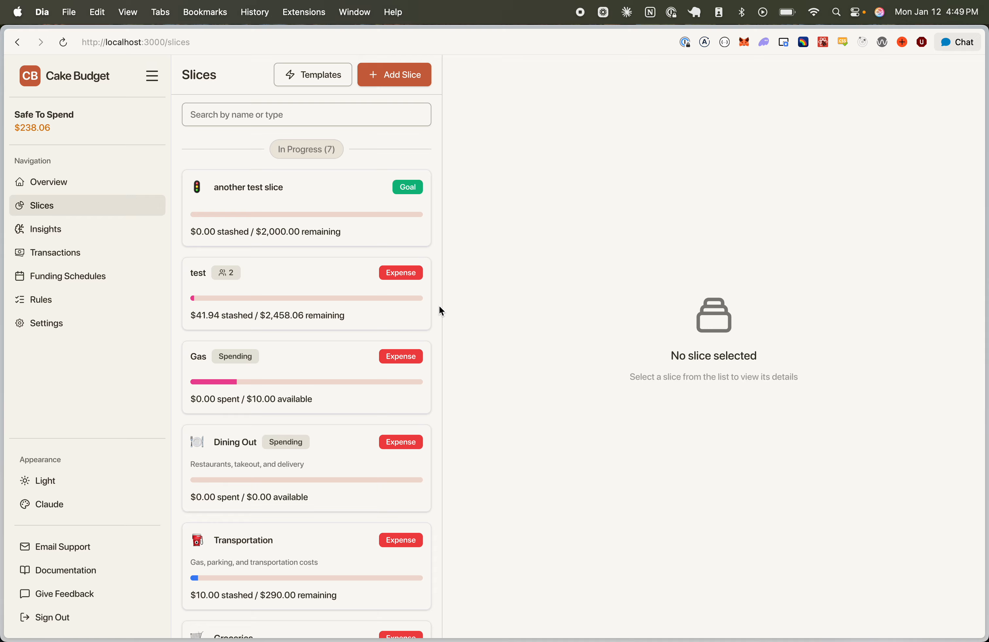
pyautogui.scroll(-1, 438, 305)
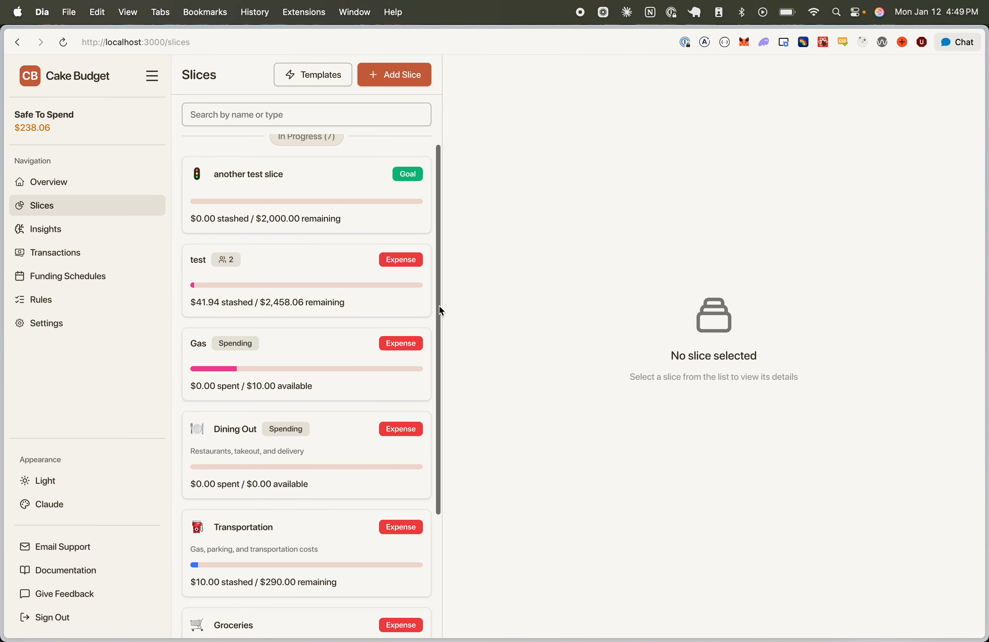
pyautogui.click(314, 369)
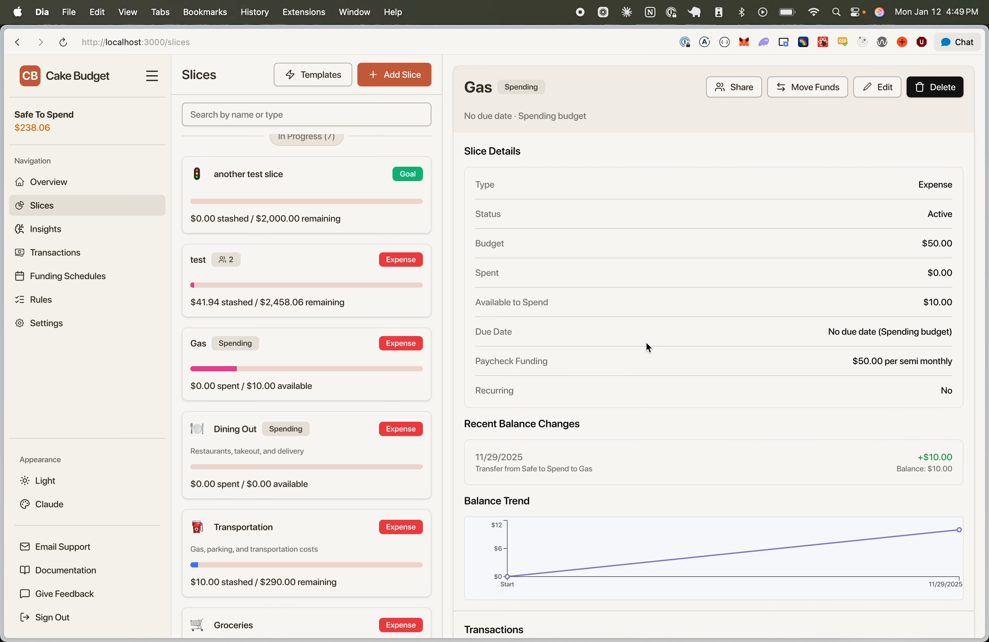
pyautogui.scroll(-5, 369, 382)
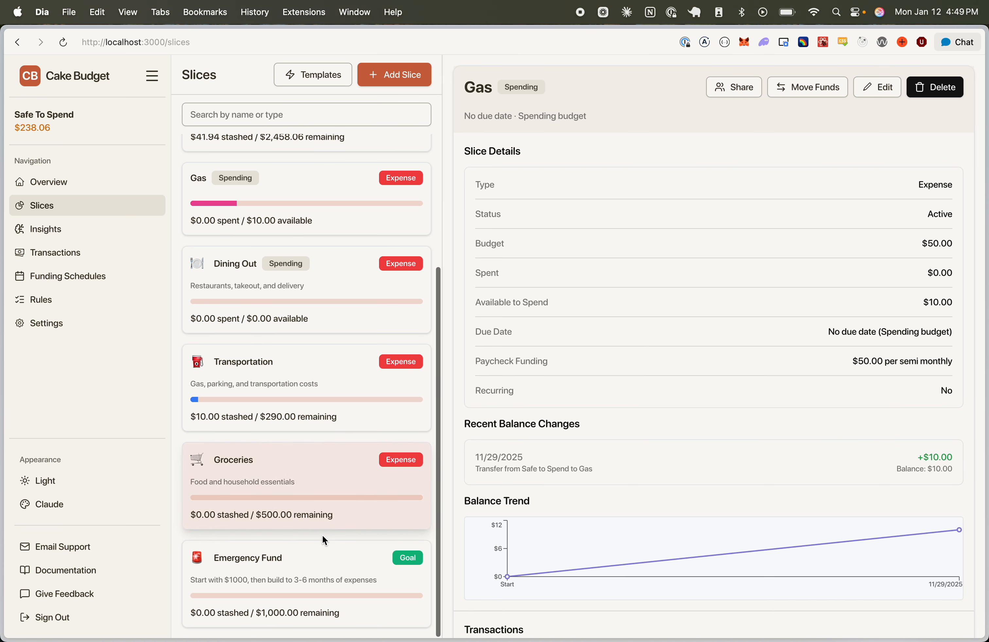
pyautogui.click(315, 566)
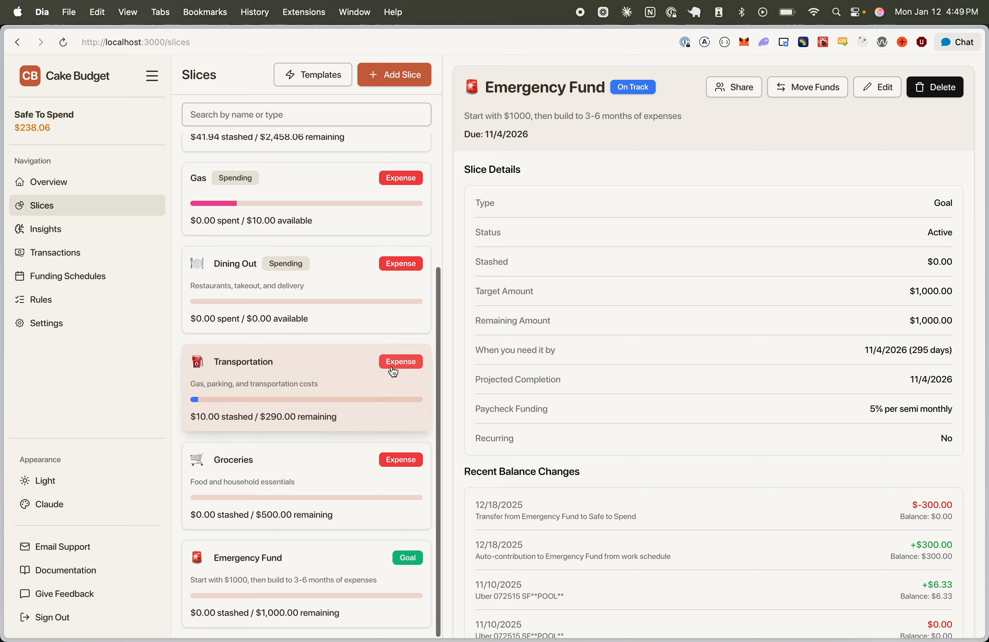
pyautogui.scroll(5, 391, 371)
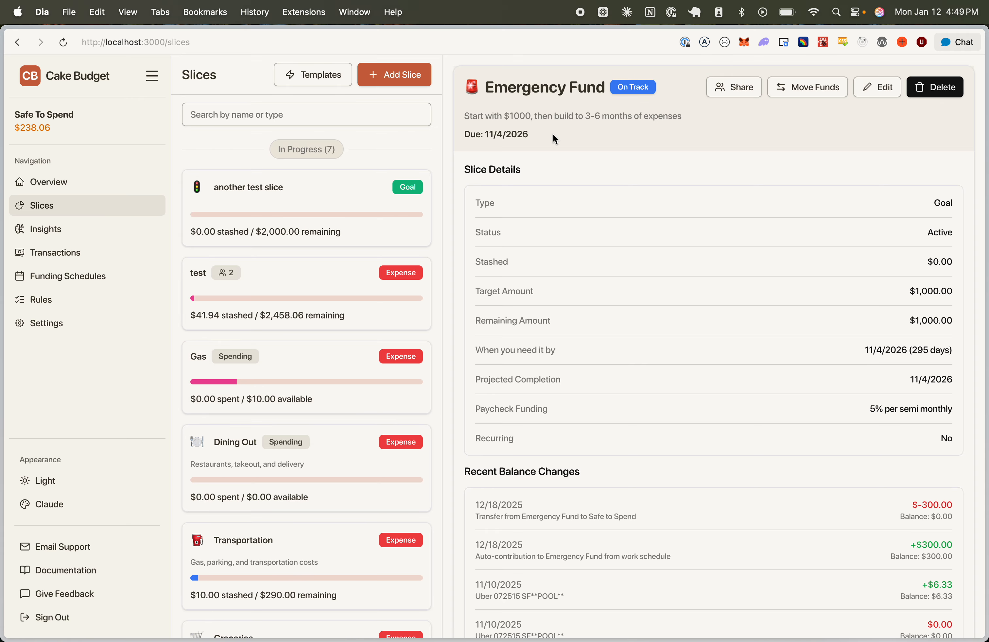
# - Start creating a new slice and name it Rent
pyautogui.click(391, 79)
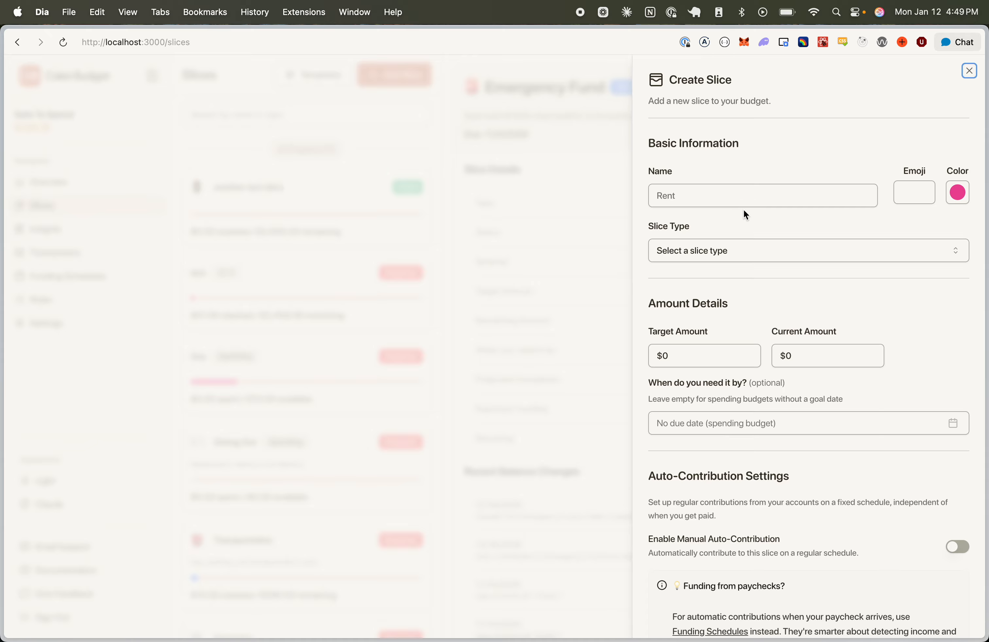
pyautogui.scroll(-3, 745, 210)
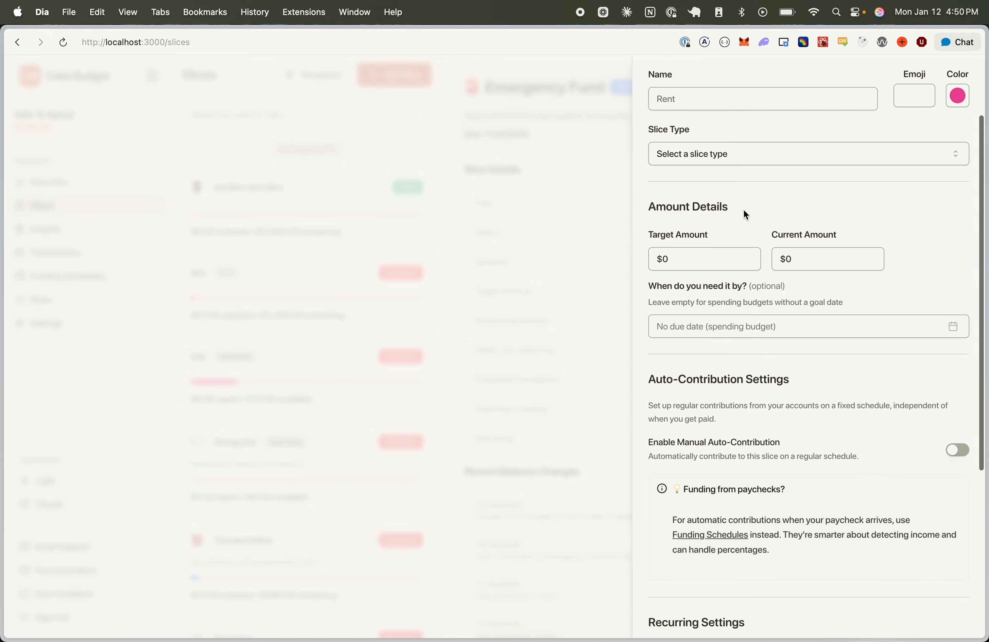
pyautogui.scroll(-3, 746, 215)
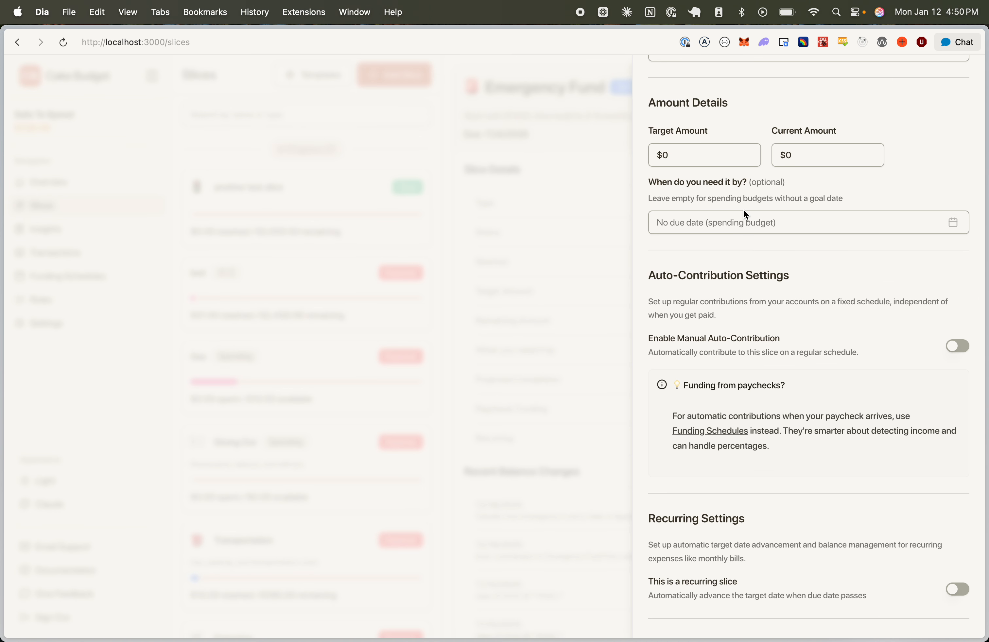
pyautogui.scroll(5, 744, 215)
pyautogui.click(718, 201)
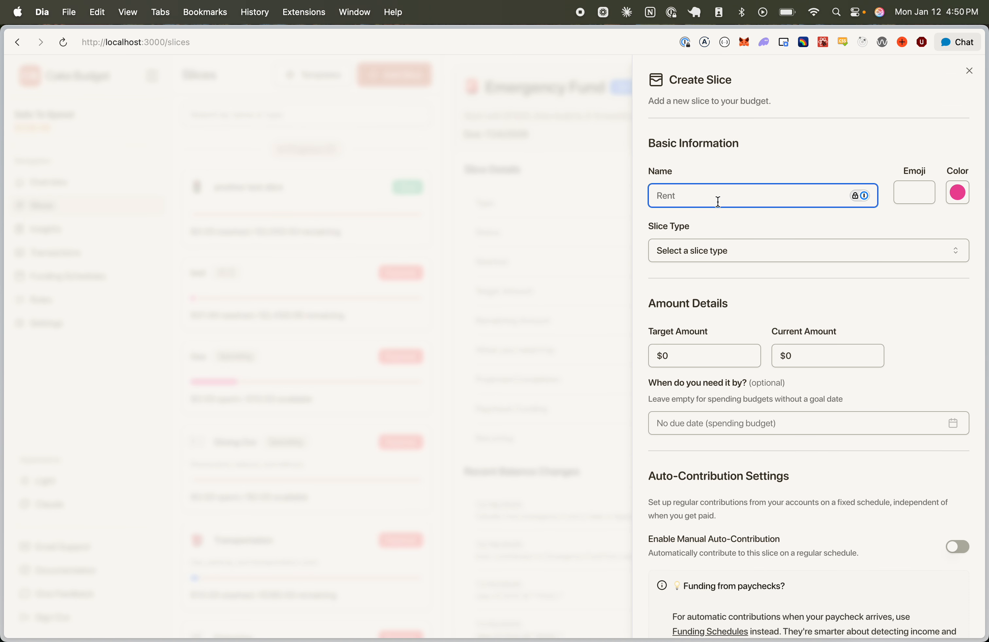
pyautogui.write('Rent')
# - Give the Rent slice the house-with-tree emoji and a medium green color
pyautogui.click(907, 193)
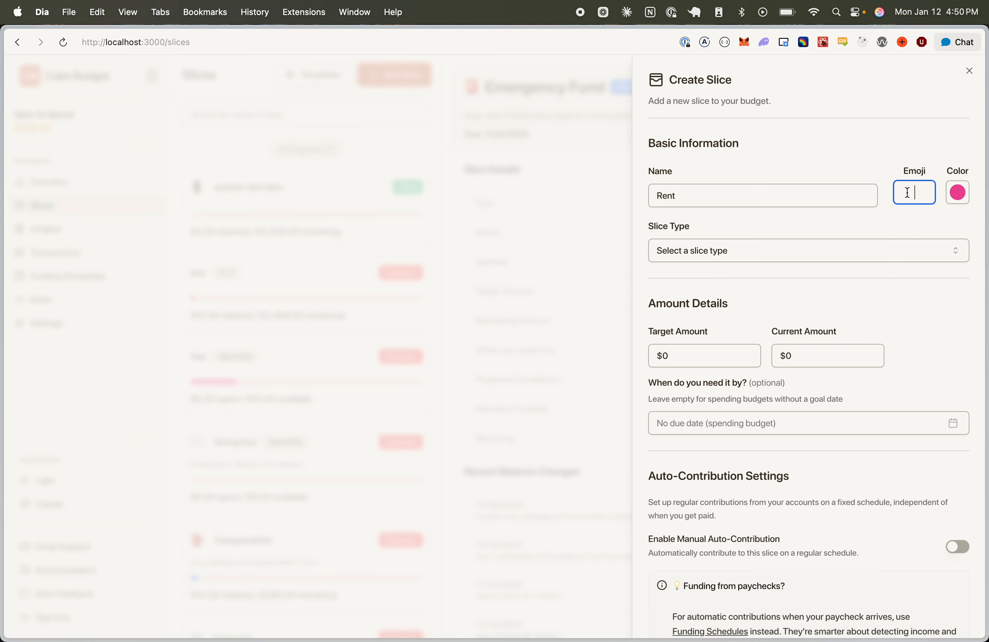
pyautogui.press('ctrl+super+space')
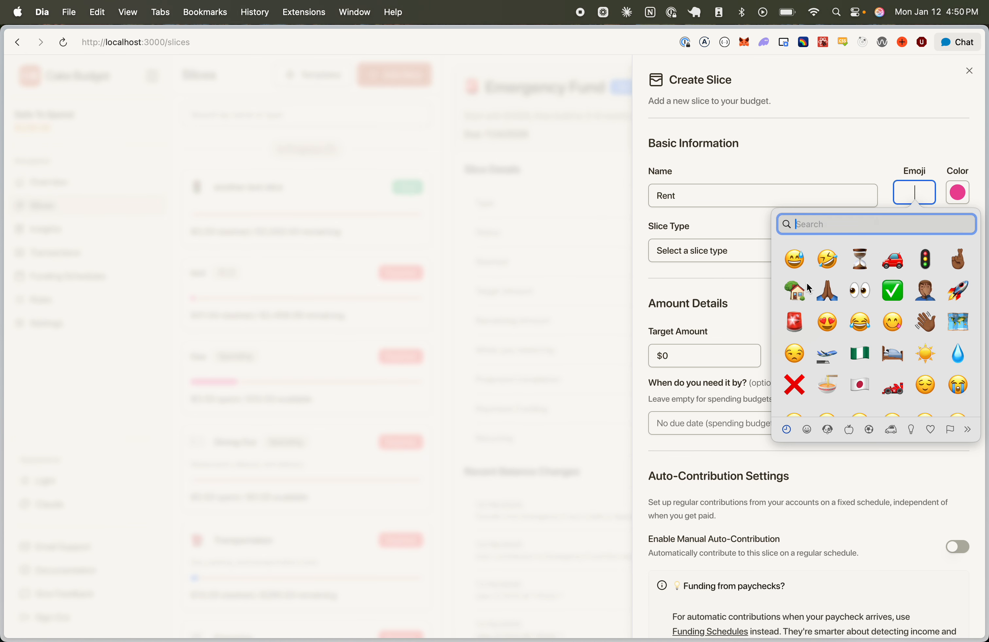
pyautogui.click(796, 291)
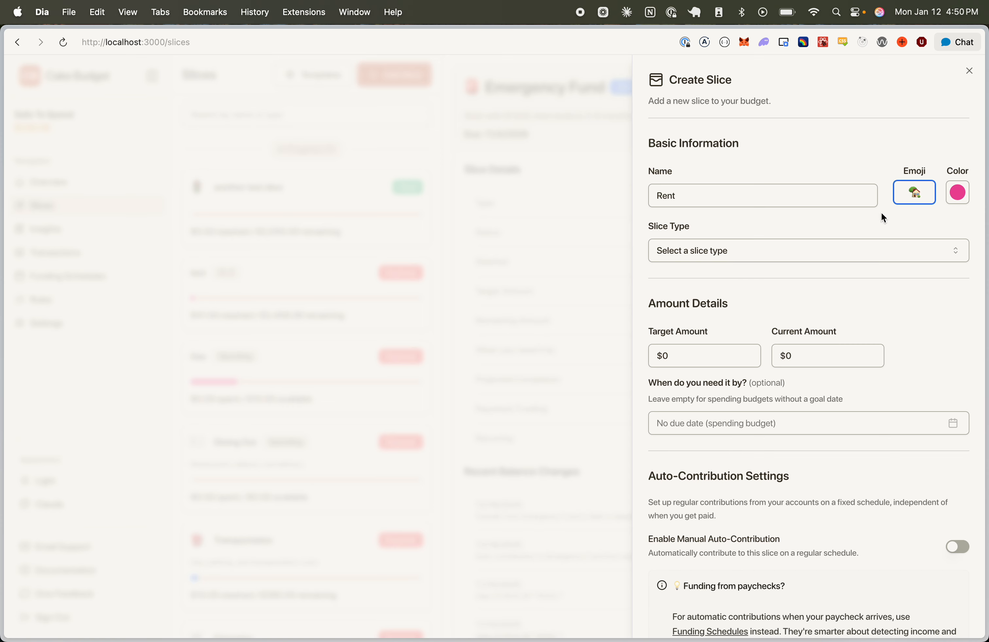
pyautogui.click(958, 193)
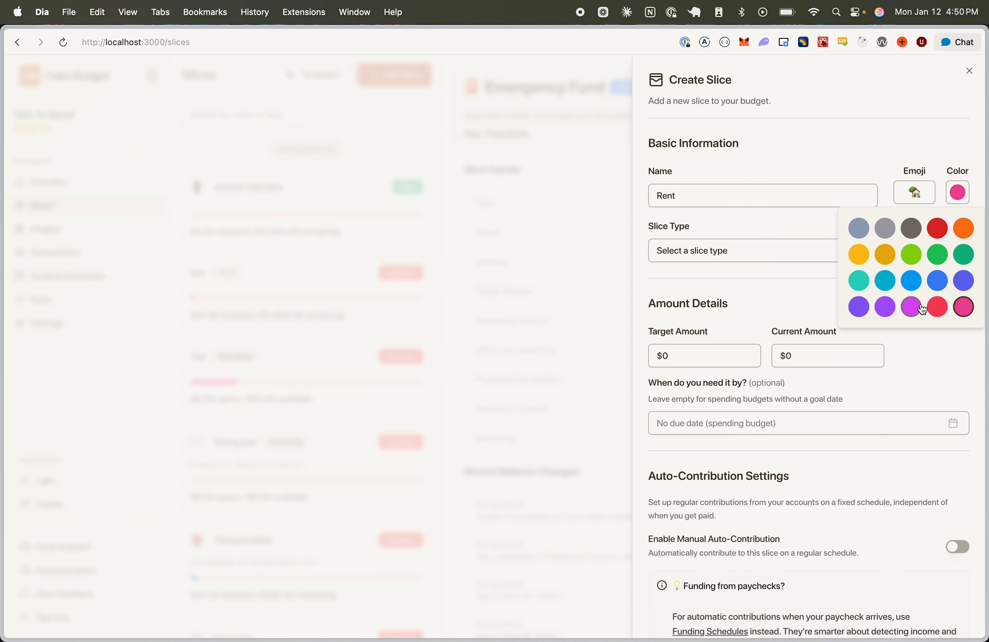
pyautogui.click(912, 255)
pyautogui.click(931, 256)
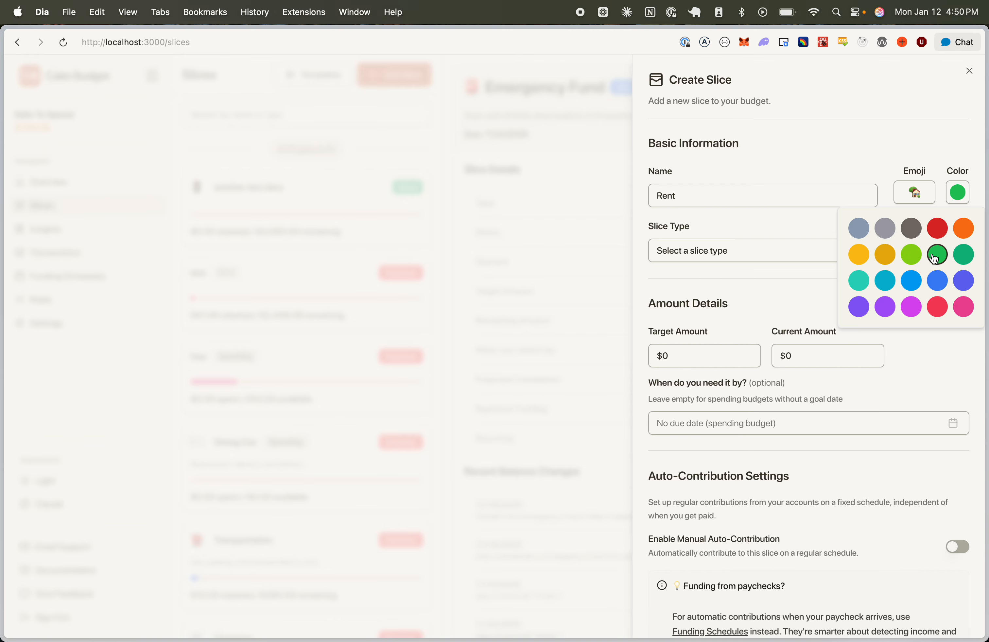
pyautogui.click(792, 225)
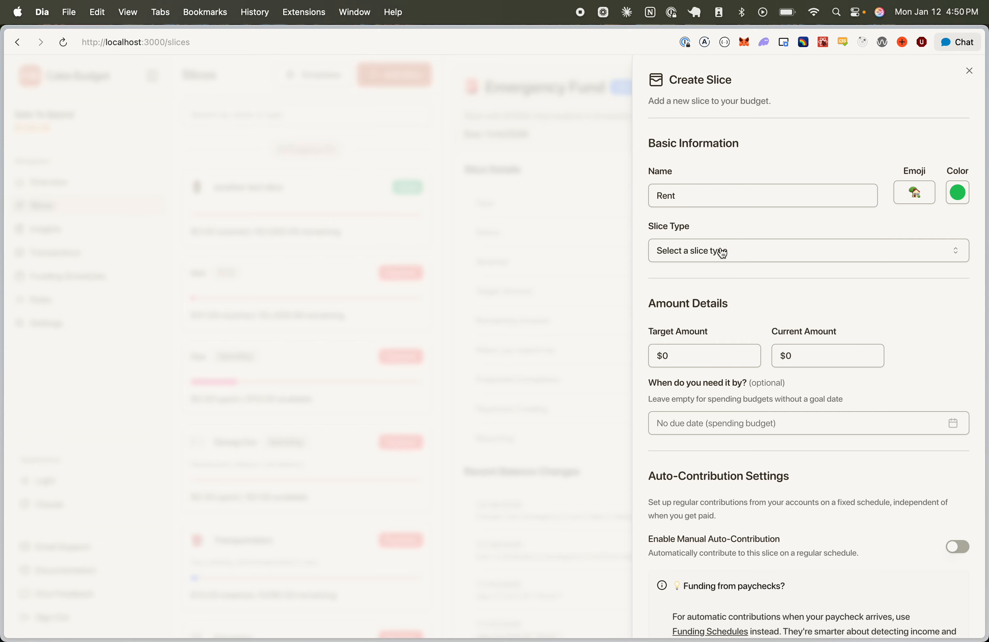
# - Set the slice type to Expense and the target amount to $1,100
pyautogui.click(755, 252)
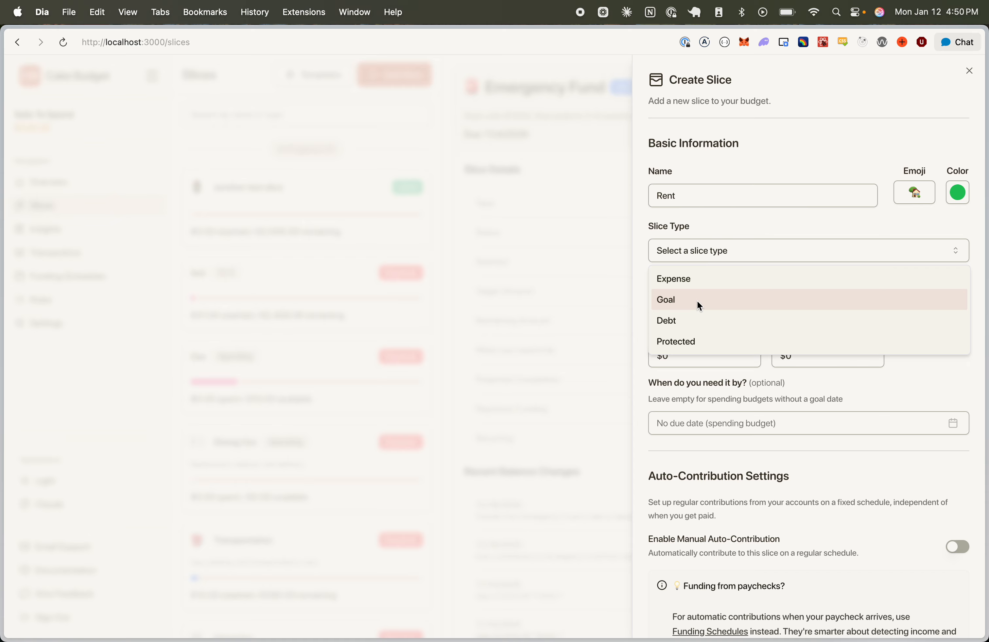
pyautogui.click(703, 285)
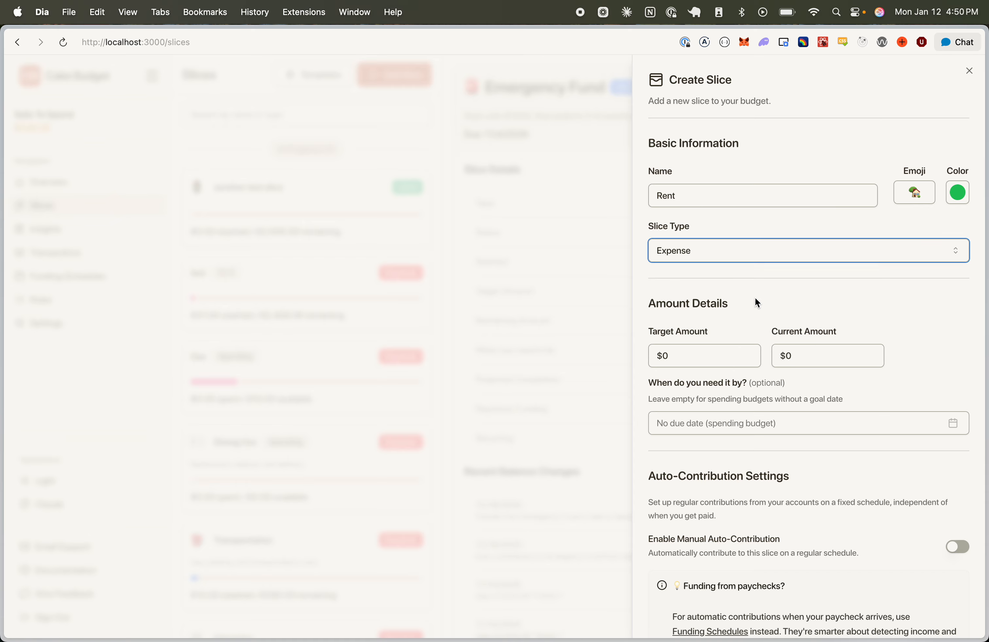
pyautogui.scroll(-2, 715, 289)
pyautogui.click(694, 283)
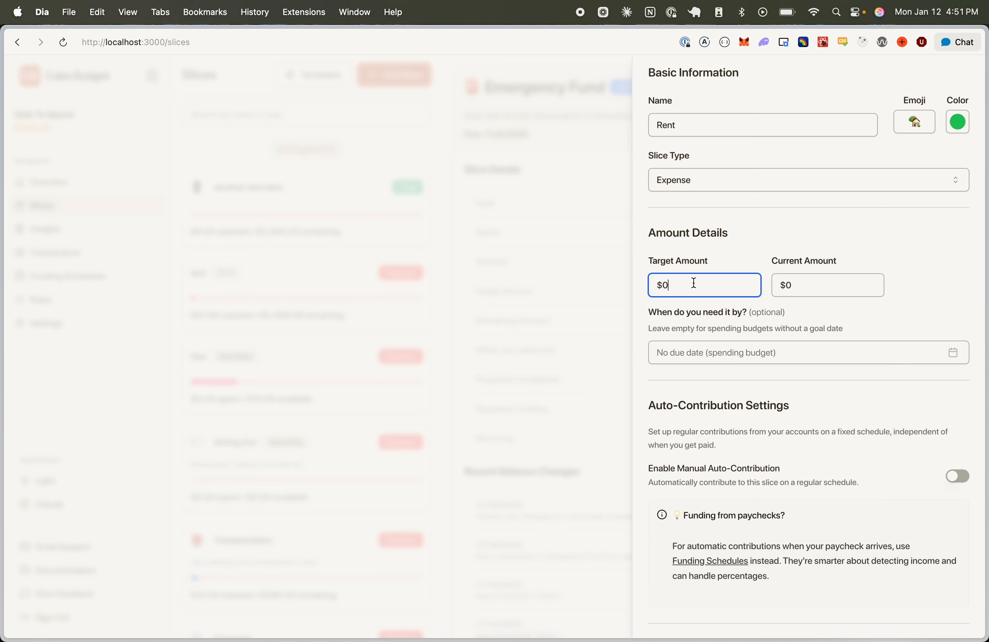
pyautogui.press('BackSpace')
pyautogui.write('1100')
# - Set the date the Rent money is needed by to January 31st, 2026
pyautogui.click(808, 353)
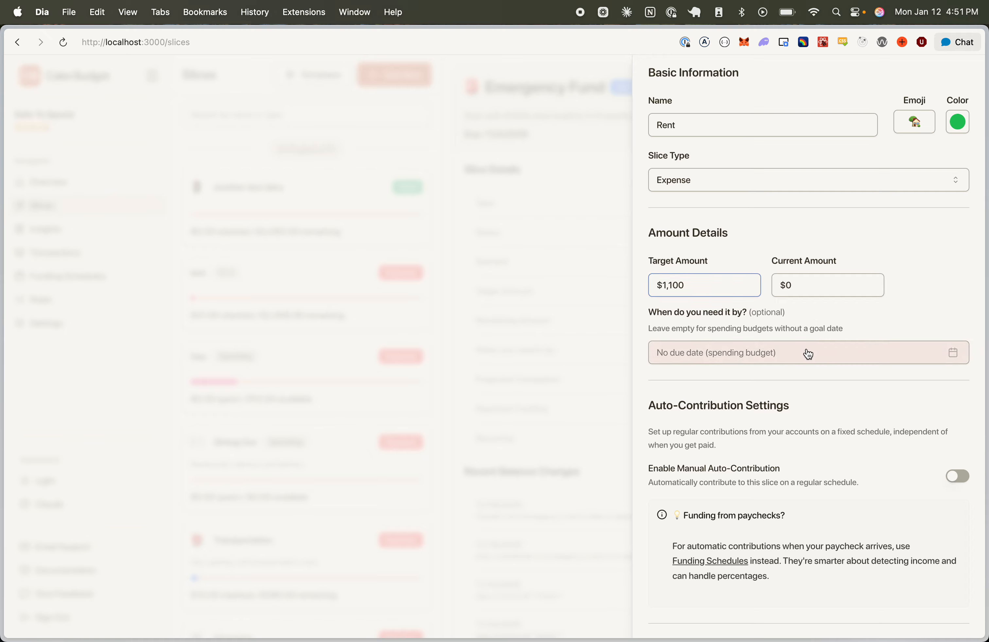
pyautogui.click(760, 516)
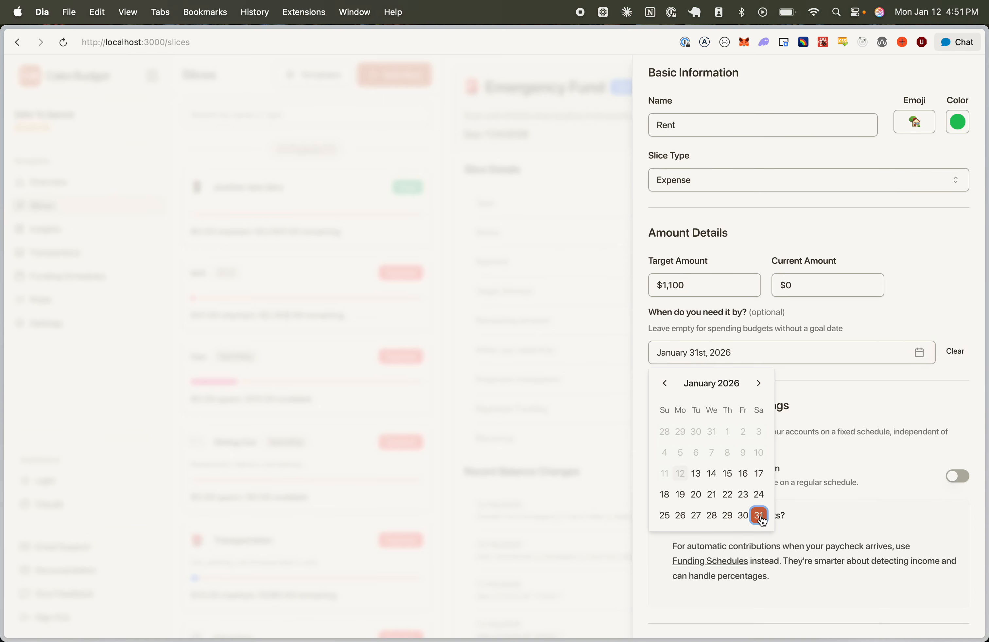
pyautogui.click(913, 312)
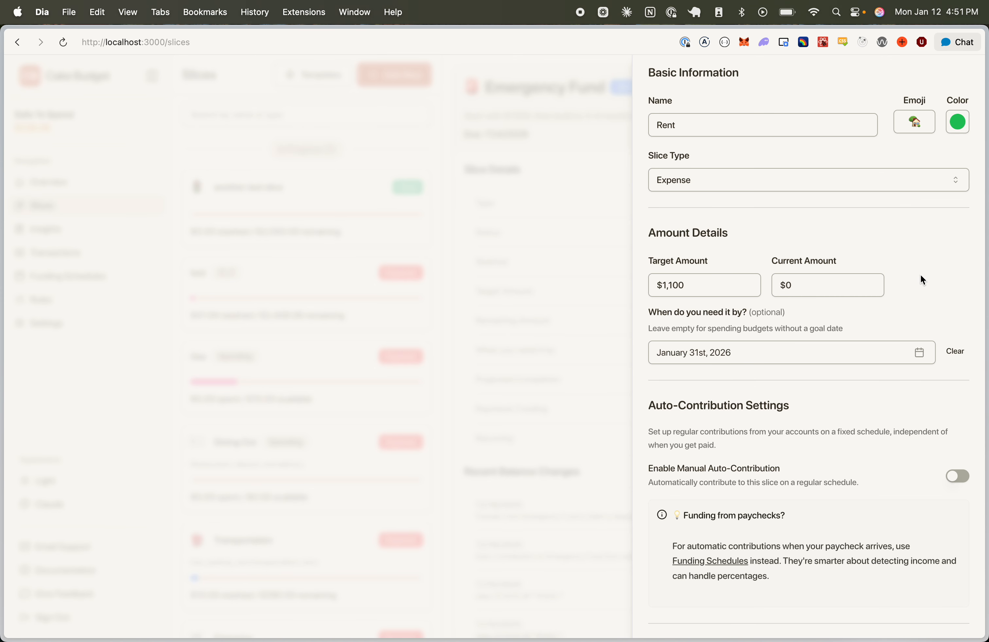
# - Make the Rent slice recurring with a Monthly (most common) schedule
pyautogui.scroll(-5, 920, 274)
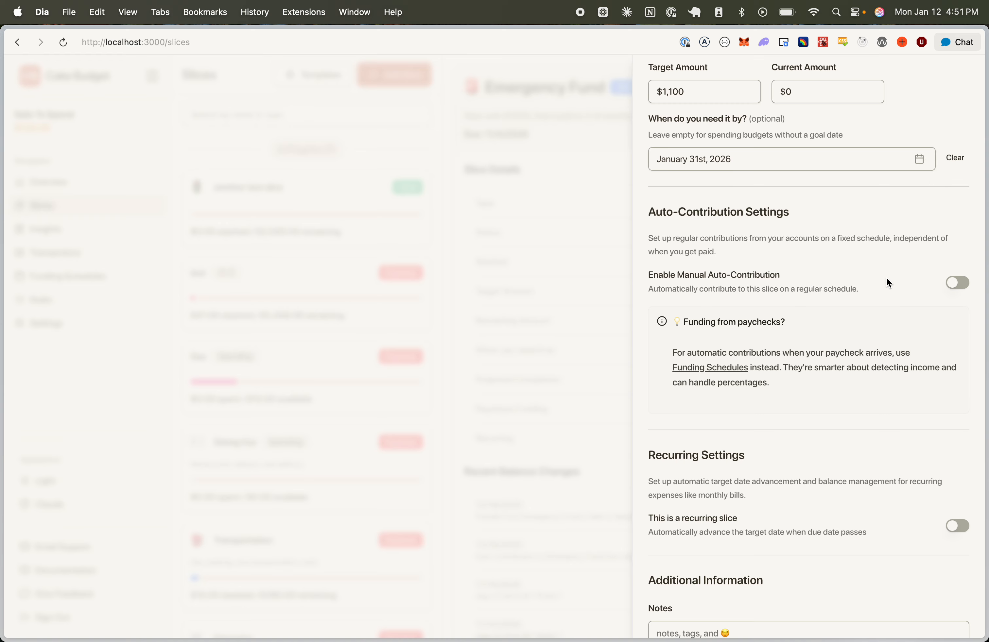
pyautogui.scroll(-1, 887, 281)
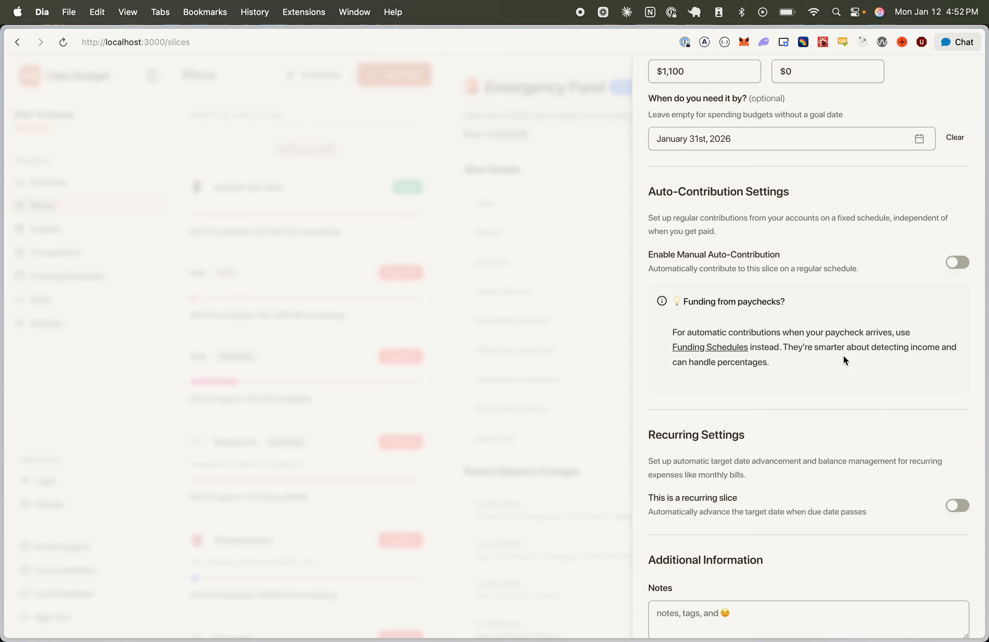
pyautogui.scroll(10, 843, 355)
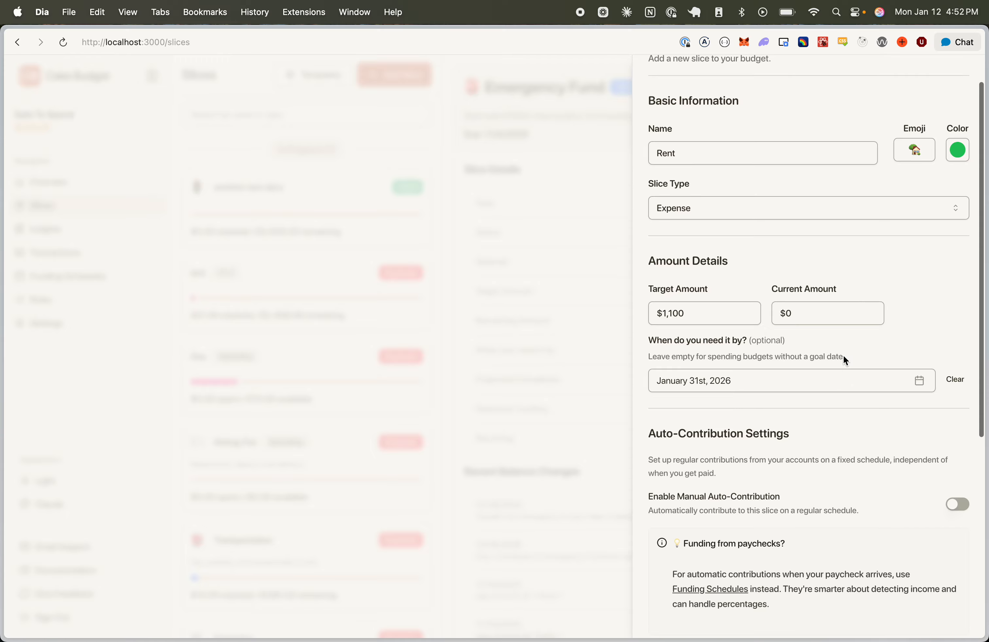
pyautogui.scroll(1, 843, 356)
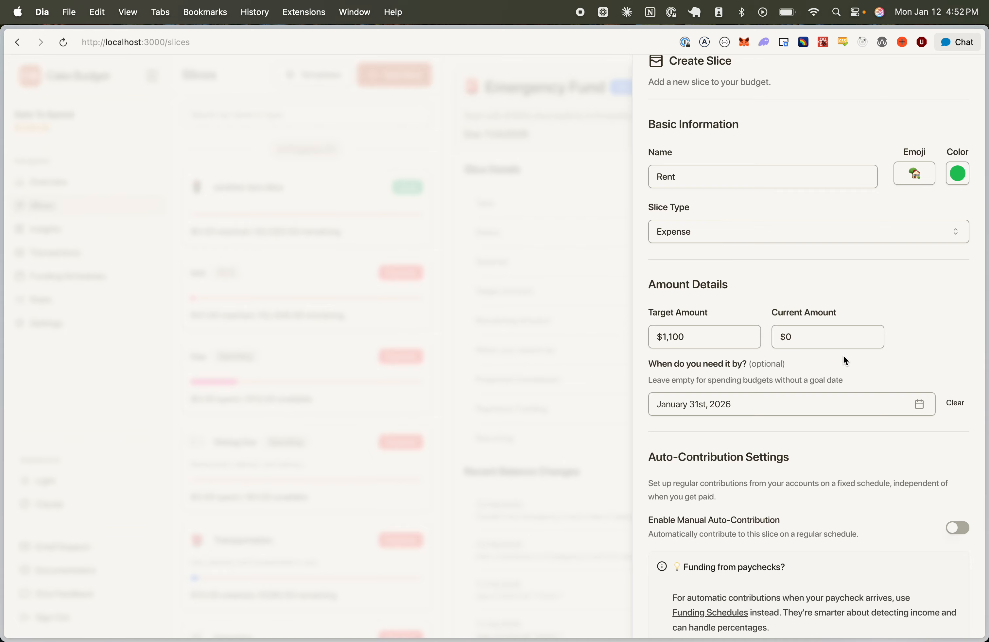
pyautogui.scroll(-14, 843, 356)
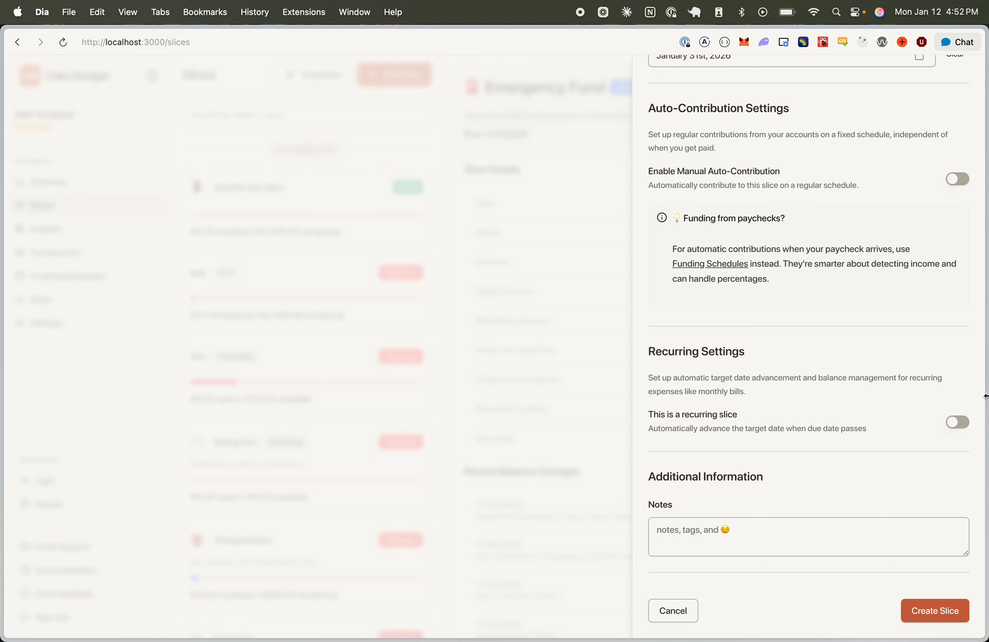
pyautogui.click(957, 424)
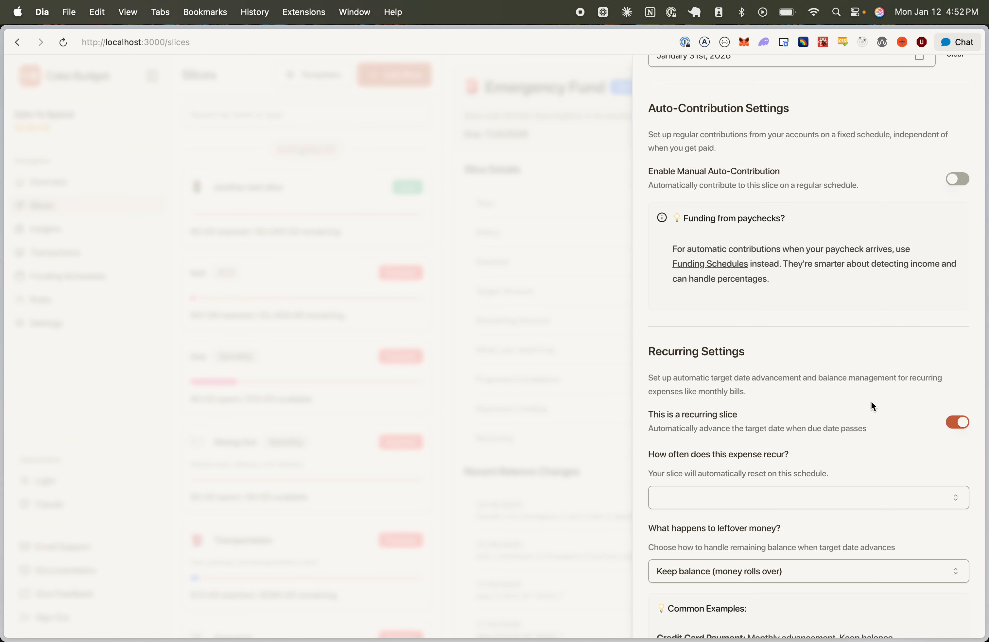
pyautogui.scroll(-2, 829, 433)
pyautogui.click(808, 429)
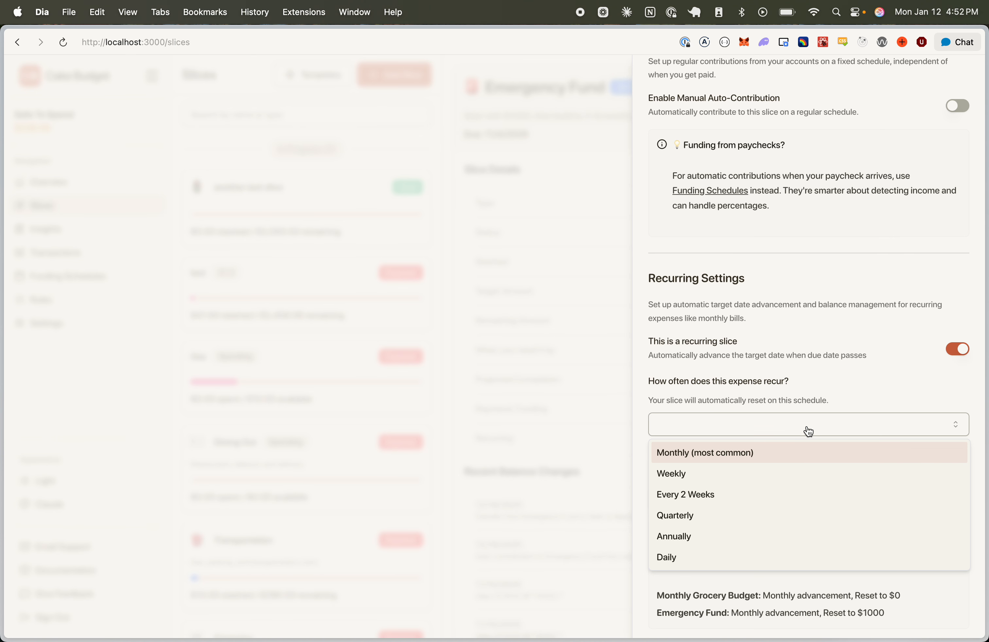
pyautogui.click(779, 453)
pyautogui.click(753, 426)
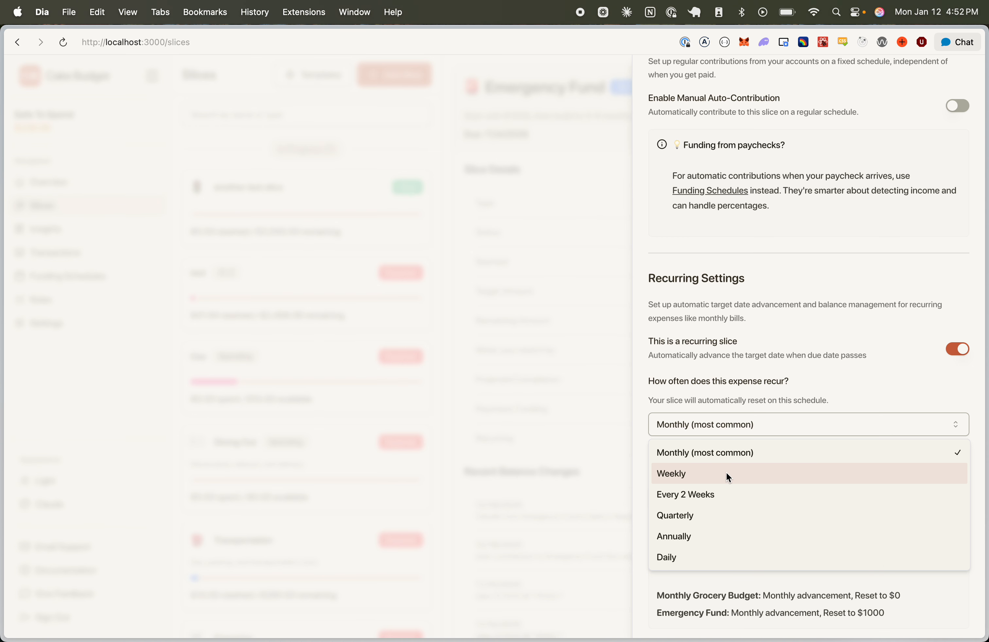
pyautogui.click(826, 382)
# - Set the leftover money handling to Reset to $0 (fresh budget each period)
pyautogui.scroll(-1, 828, 386)
pyautogui.scroll(-2, 828, 383)
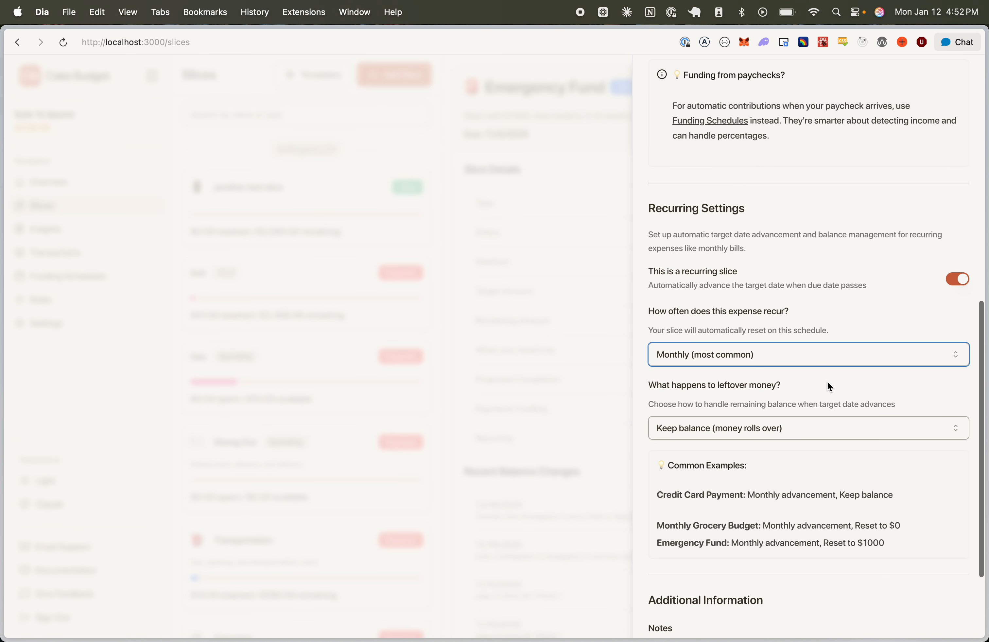
pyautogui.scroll(-1, 828, 384)
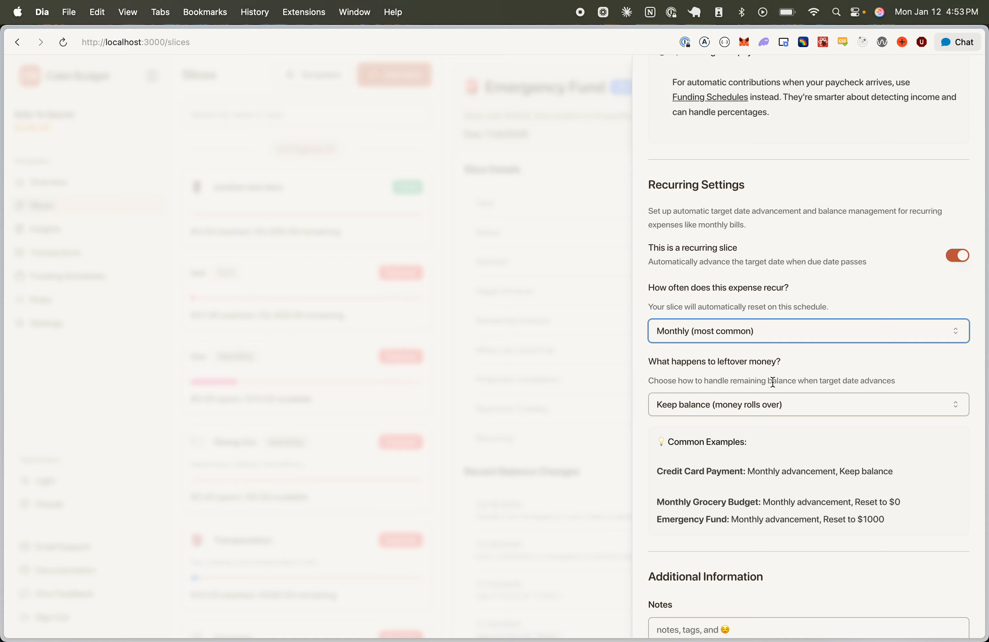
pyautogui.click(770, 413)
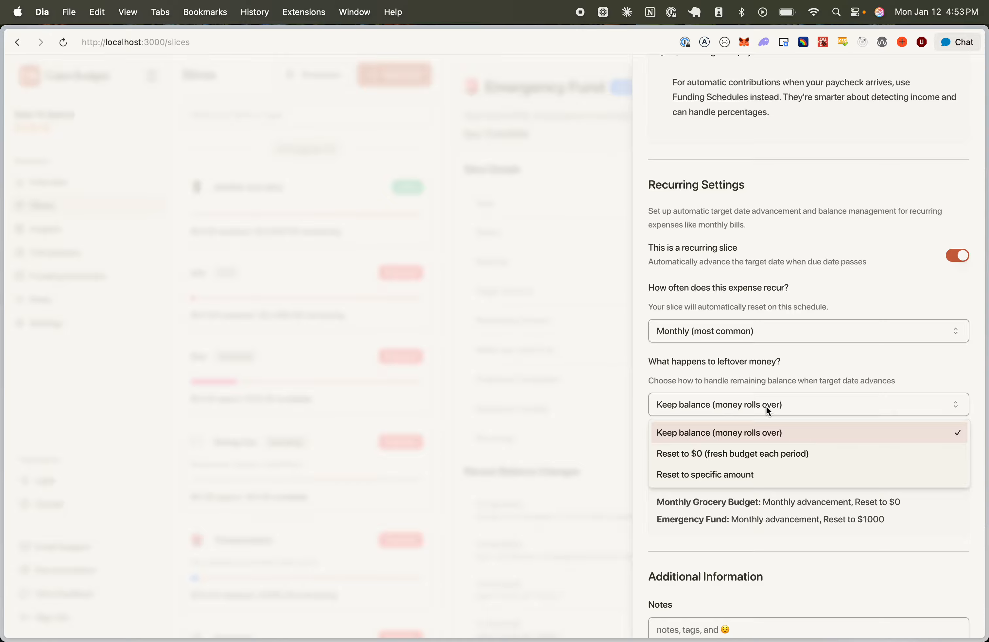
pyautogui.click(736, 455)
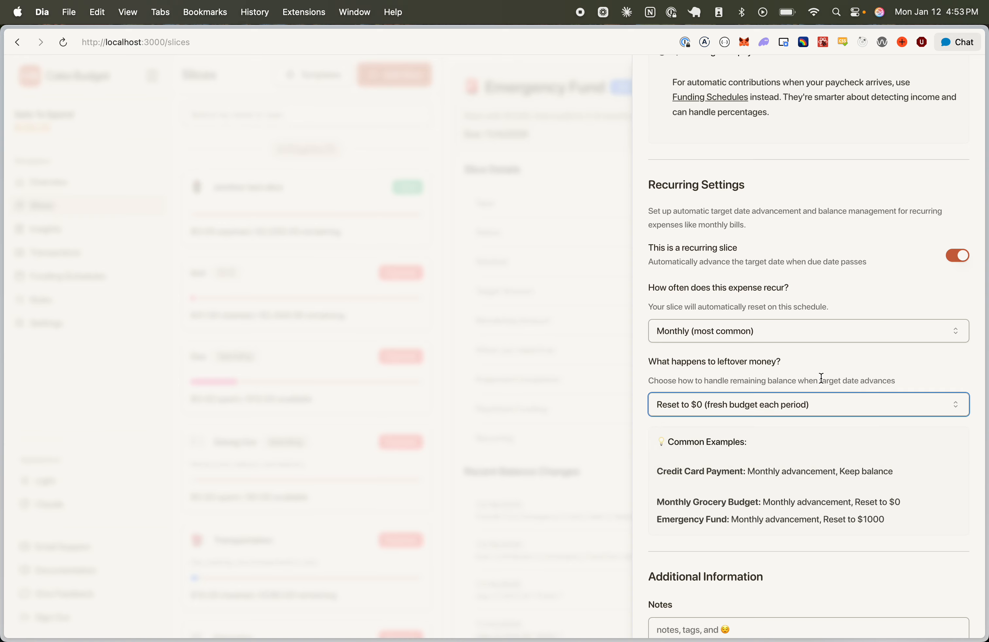
# - Add the note "Slice for rent payment" to the Rent slice and create it
pyautogui.scroll(-3, 822, 377)
pyautogui.scroll(-3, 821, 378)
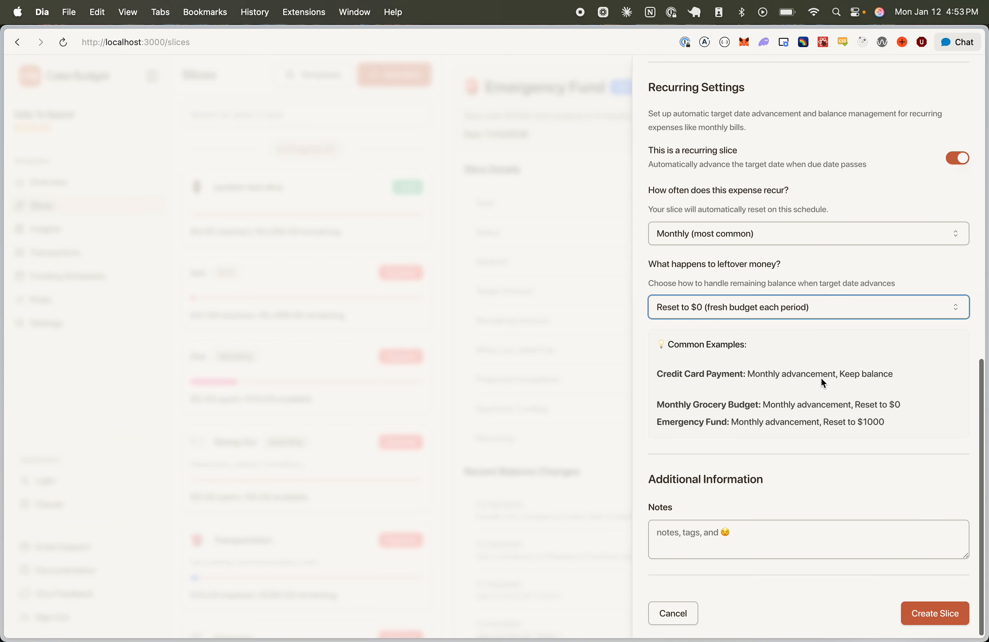
pyautogui.click(737, 549)
pyautogui.write('Sl')
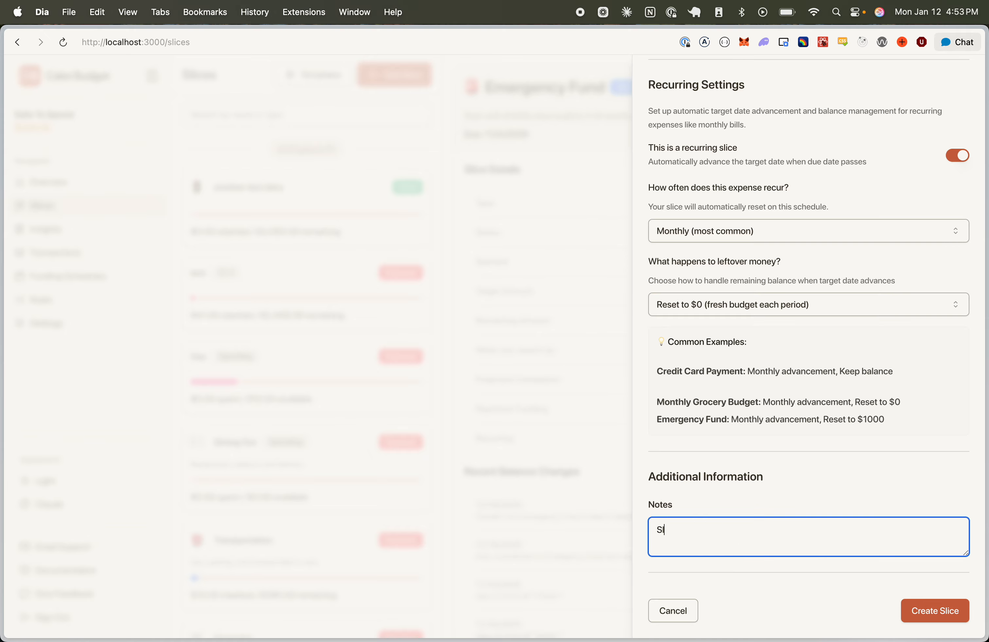
pyautogui.write('ice for rent payment')
pyautogui.click(925, 608)
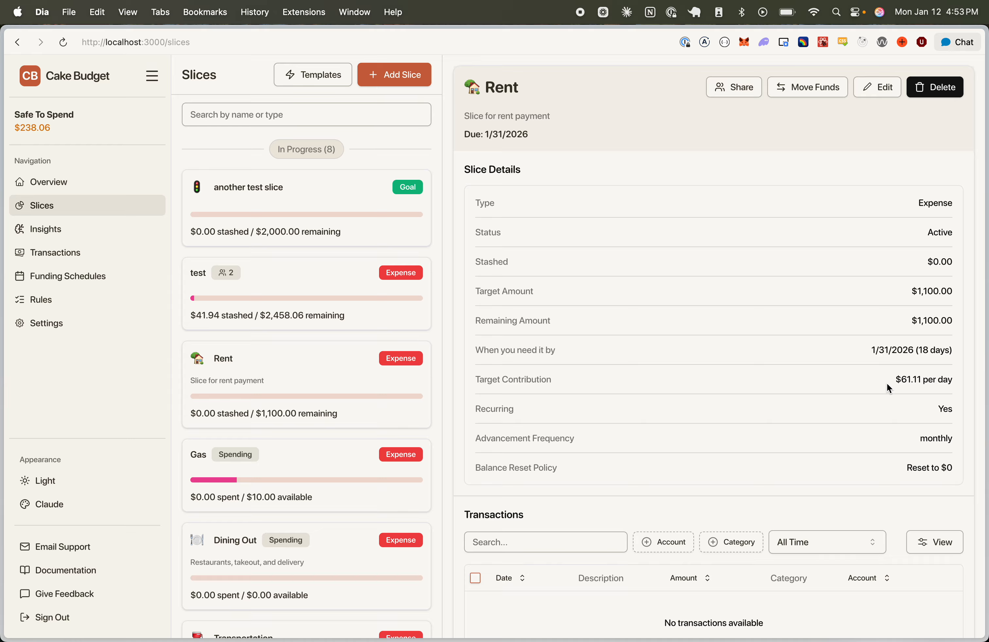
# - Move $100 from Safe to Spend into the Rent slice
pyautogui.scroll(-3, 868, 400)
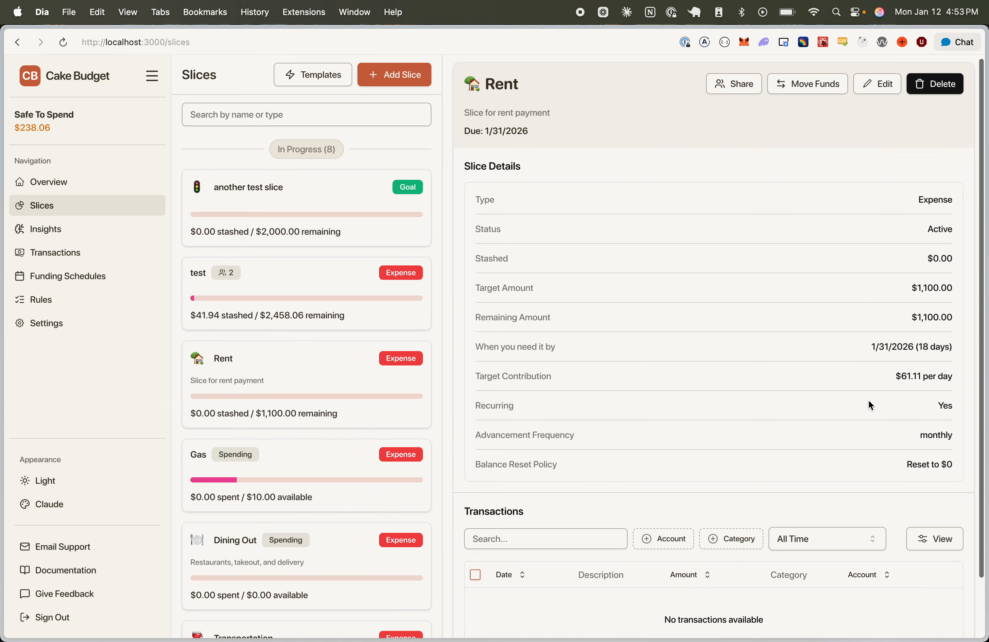
pyautogui.scroll(3, 869, 400)
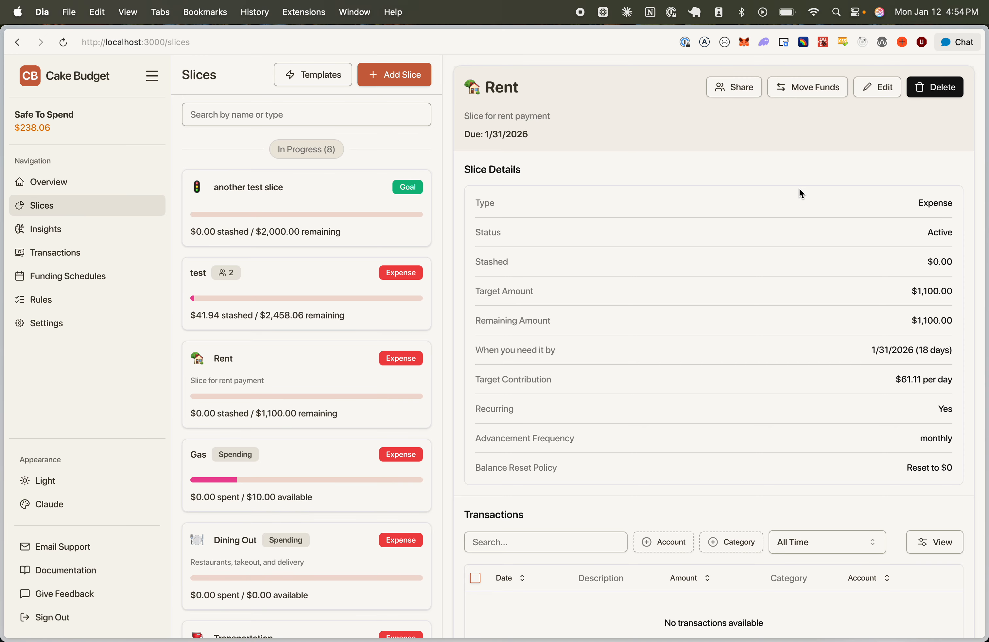
pyautogui.click(808, 89)
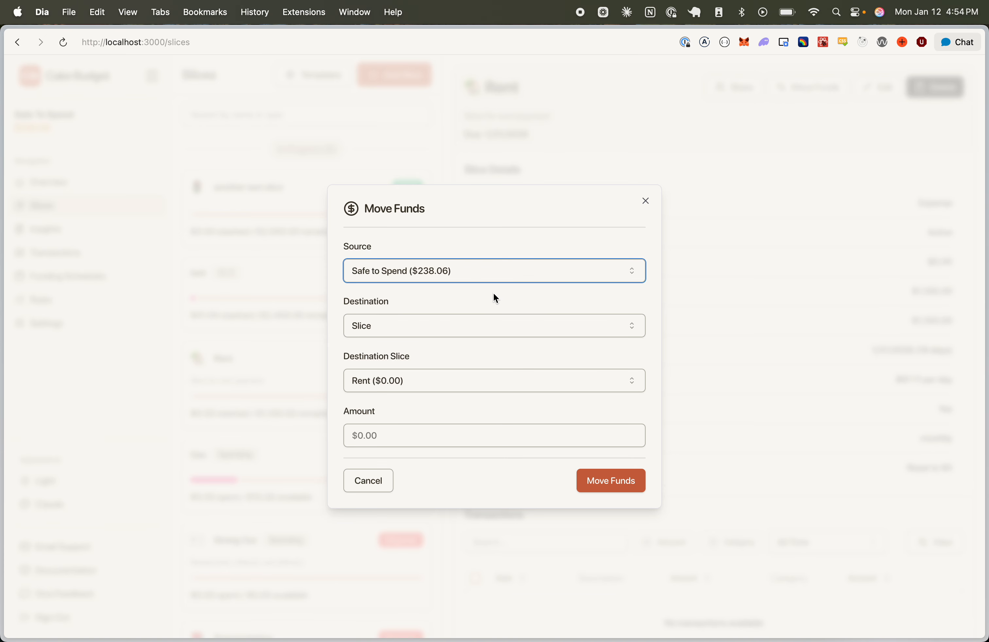
pyautogui.click(402, 427)
pyautogui.write('$1')
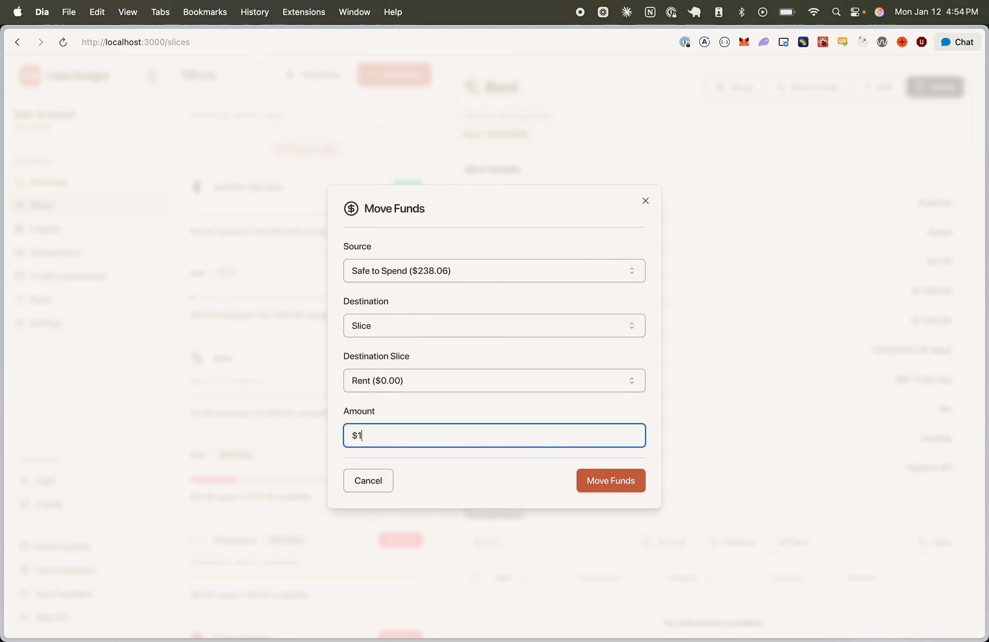
pyautogui.write('00')
pyautogui.click(617, 488)
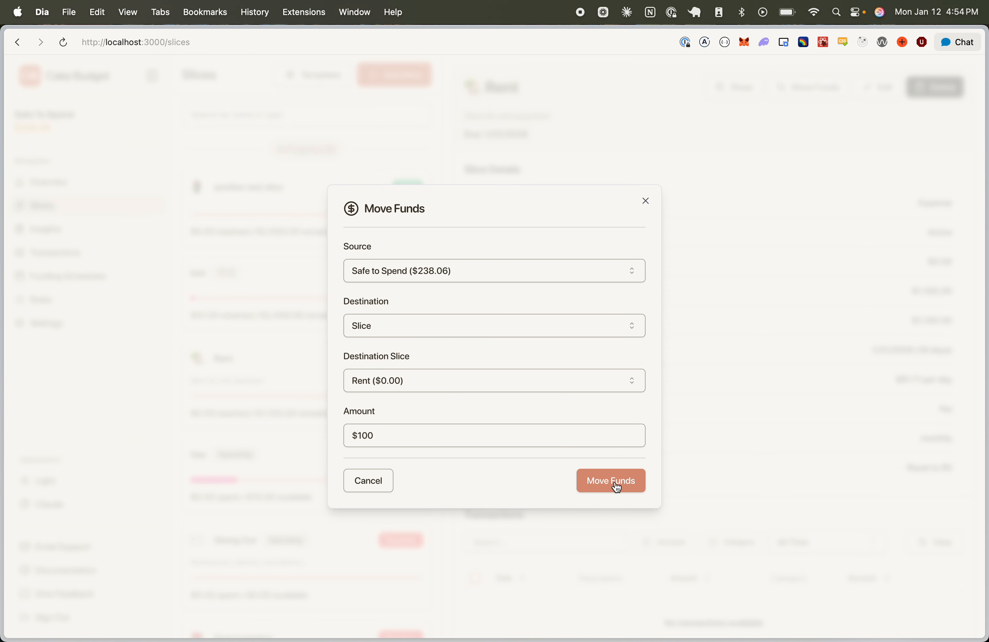
# - Reopen the Rent slice and review its details, recent balance changes, balance trend and transactions
pyautogui.scroll(-2, 760, 439)
pyautogui.scroll(2, 760, 439)
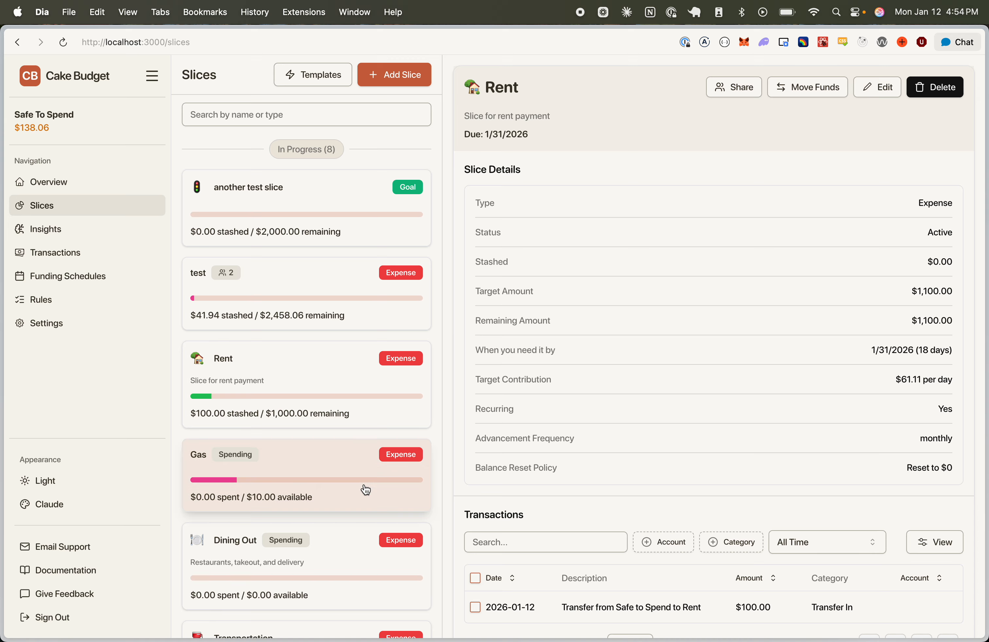
pyautogui.scroll(-4, 364, 489)
pyautogui.scroll(4, 364, 490)
pyautogui.click(325, 386)
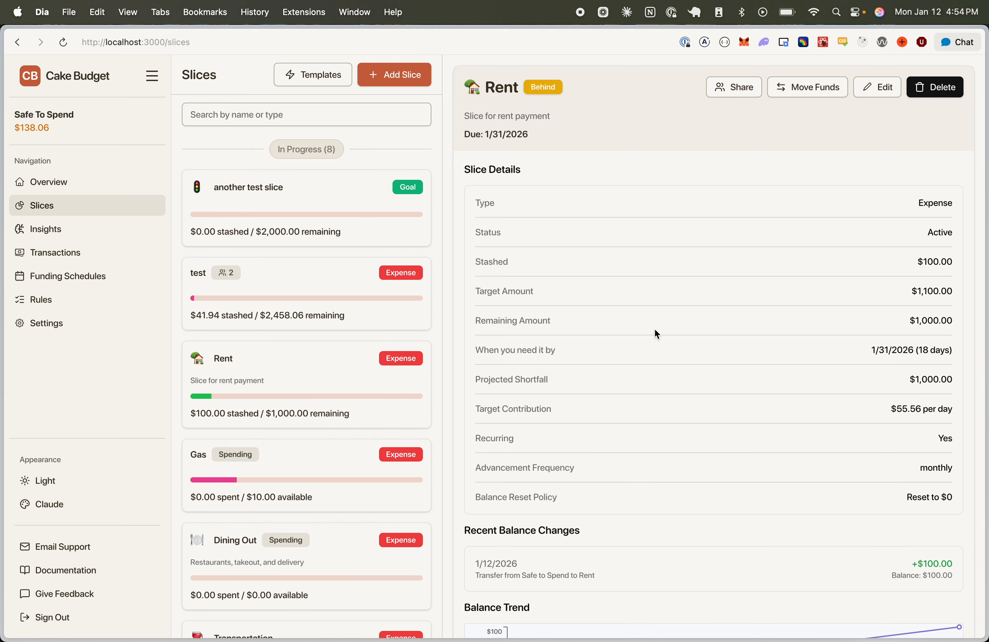
pyautogui.scroll(-2, 679, 352)
pyautogui.scroll(2, 679, 353)
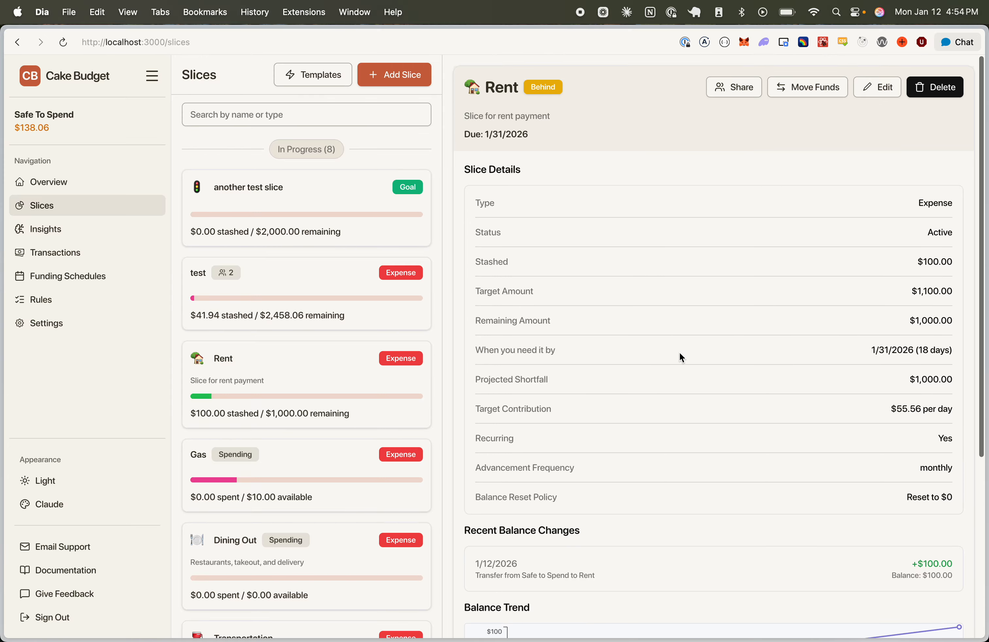
pyautogui.scroll(-6, 606, 192)
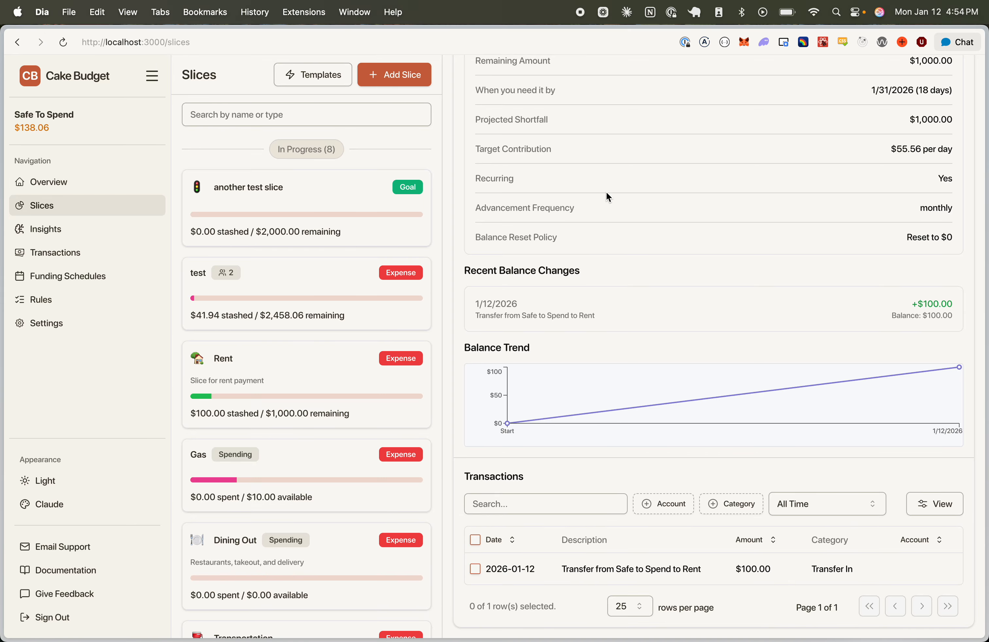
pyautogui.scroll(1, 607, 193)
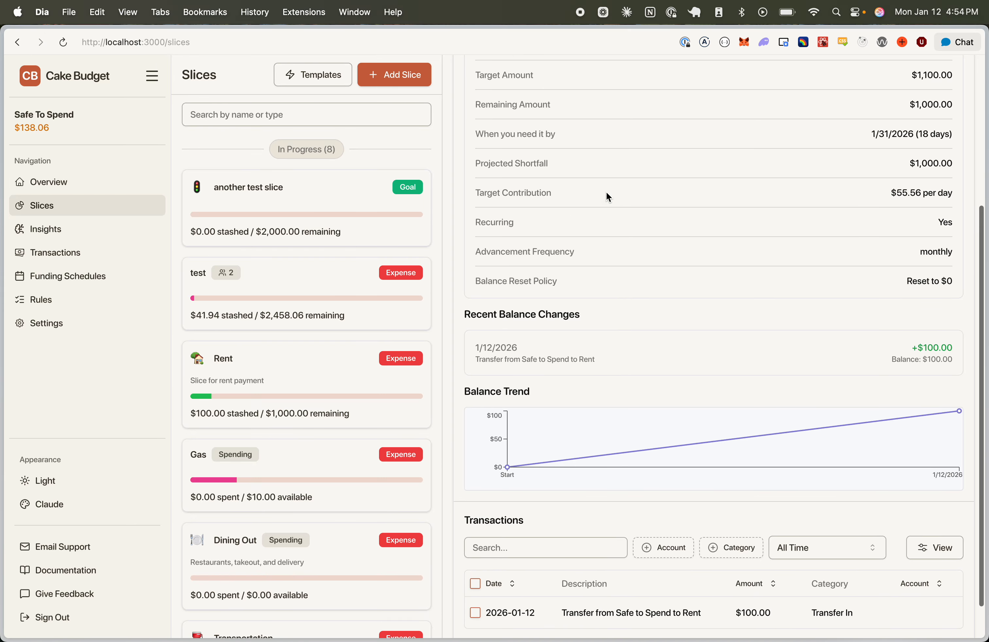
pyautogui.scroll(1, 607, 193)
pyautogui.scroll(5, 607, 193)
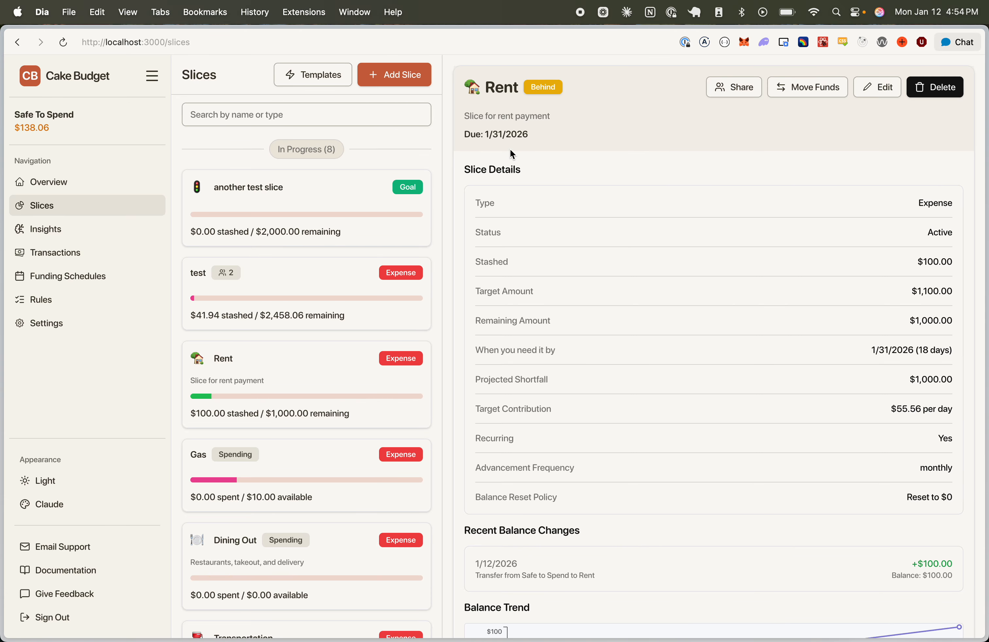
# - Examine the recommended quick slice templates, try selecting them all, and leave without creating any slices
pyautogui.click(303, 76)
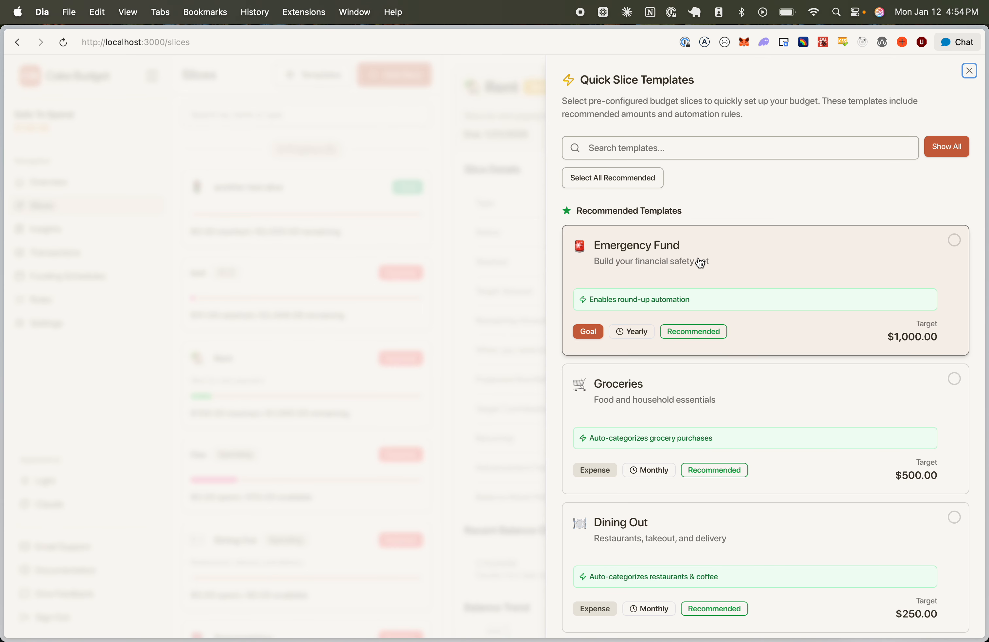
pyautogui.scroll(-5, 697, 260)
pyautogui.scroll(5, 689, 246)
pyautogui.click(644, 181)
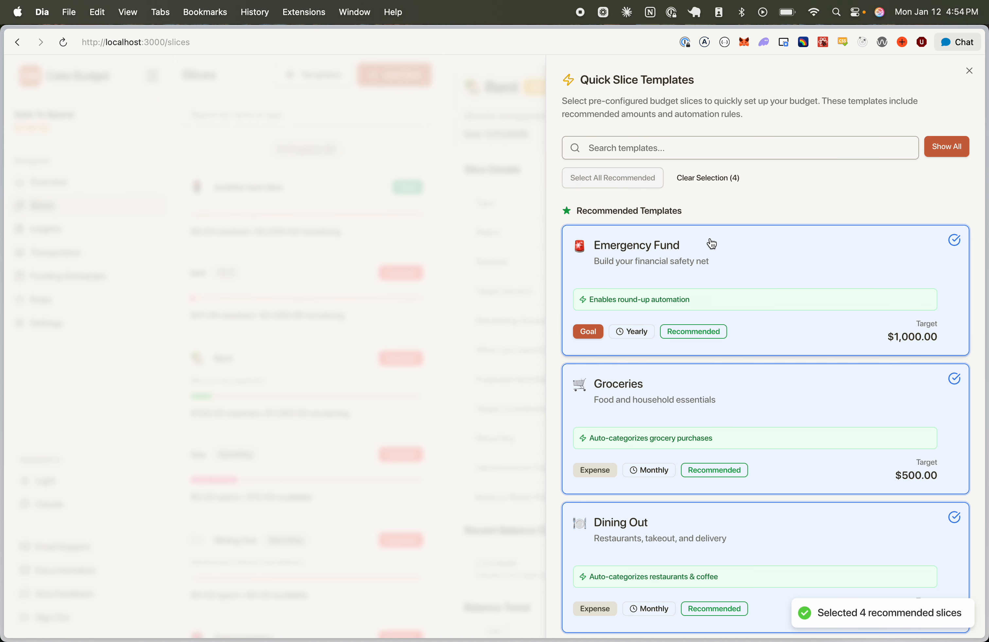
pyautogui.click(705, 178)
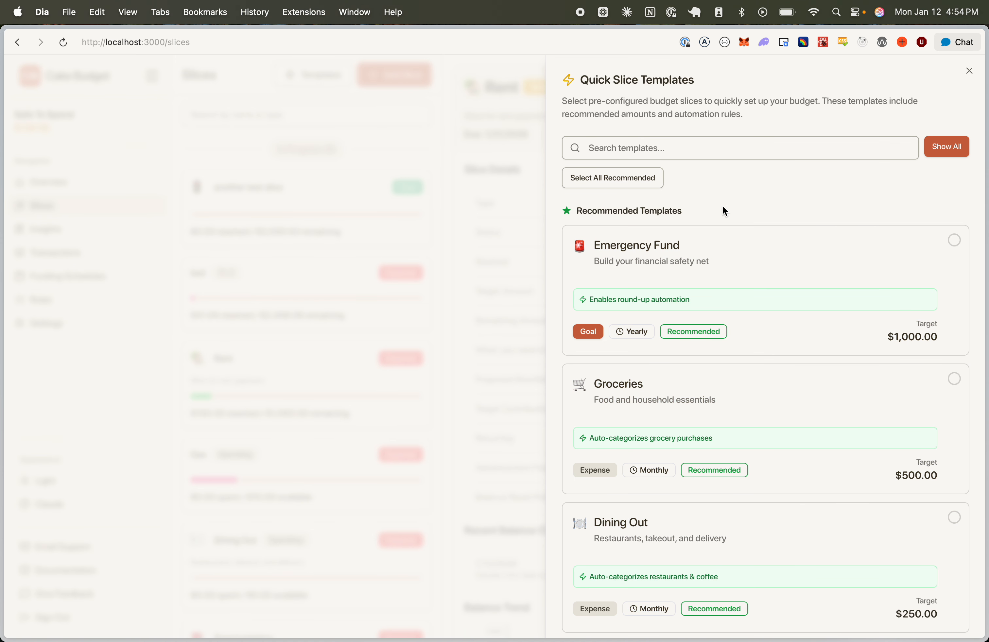
pyautogui.scroll(-5, 724, 208)
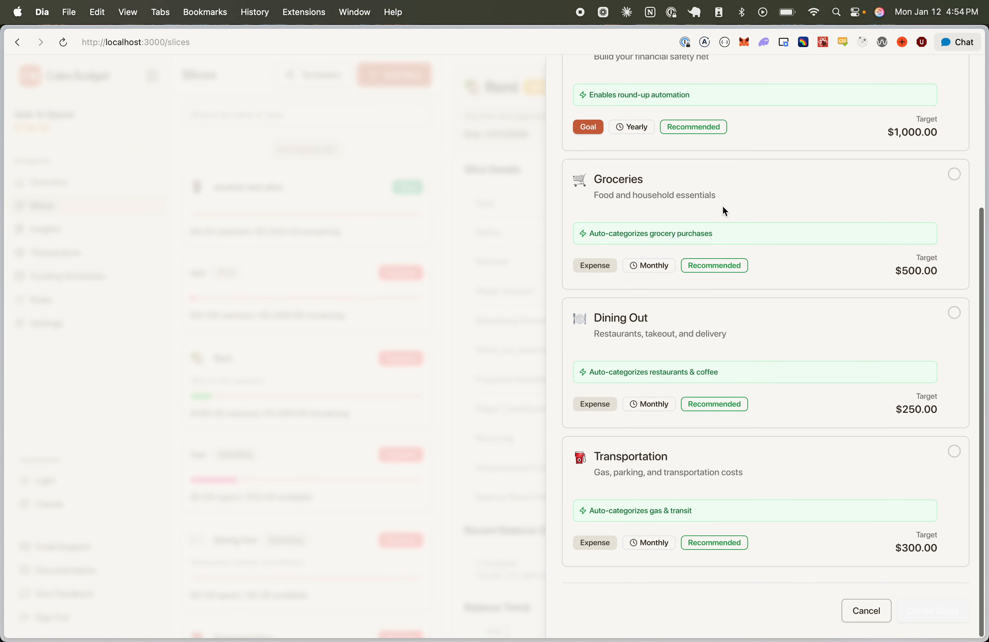
pyautogui.click(873, 614)
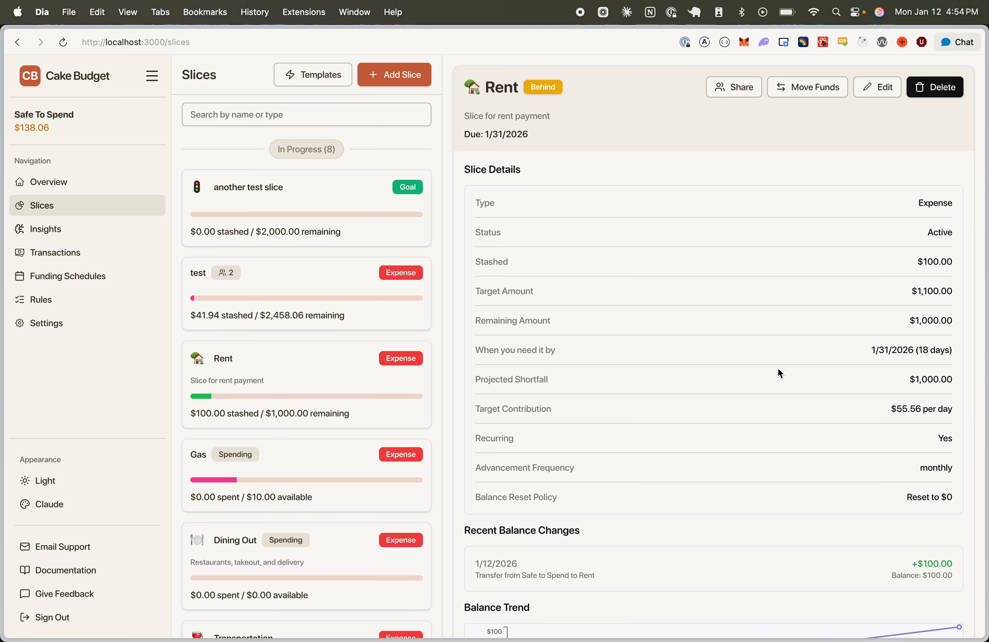